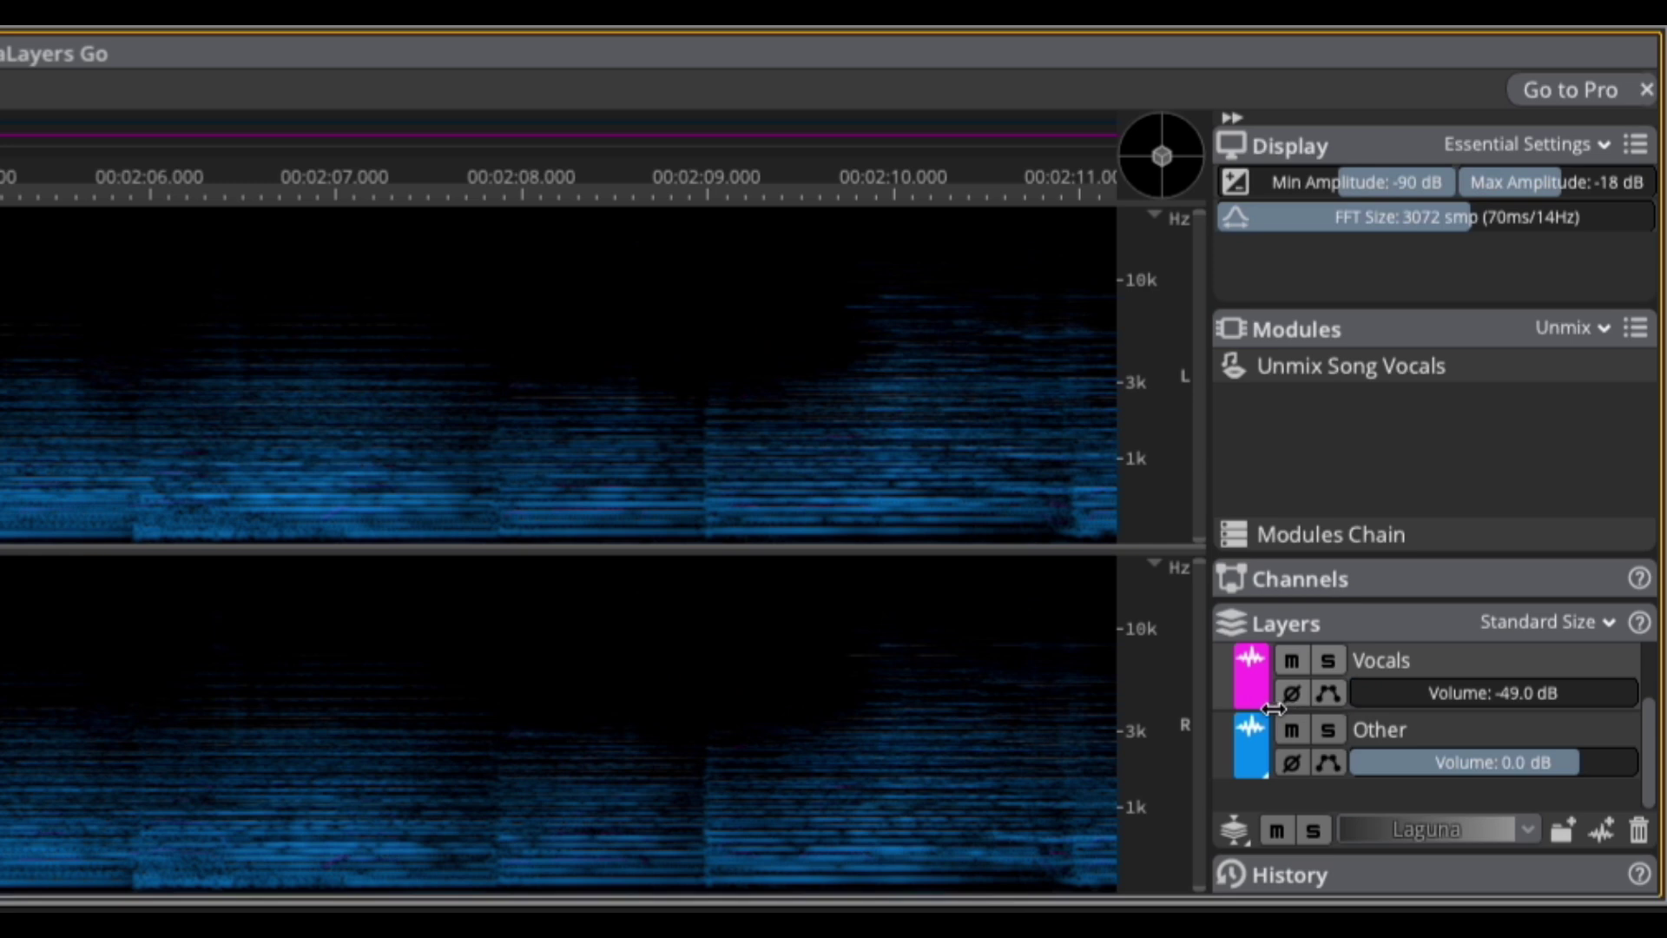
- Set the Vocals layer volume to 0.0 dB, and lower the Other layer to -47.0 dB before raising it again
{"action": "left_click_drag", "start_coordinate": [1343, 703], "coordinate": [1602, 726]}
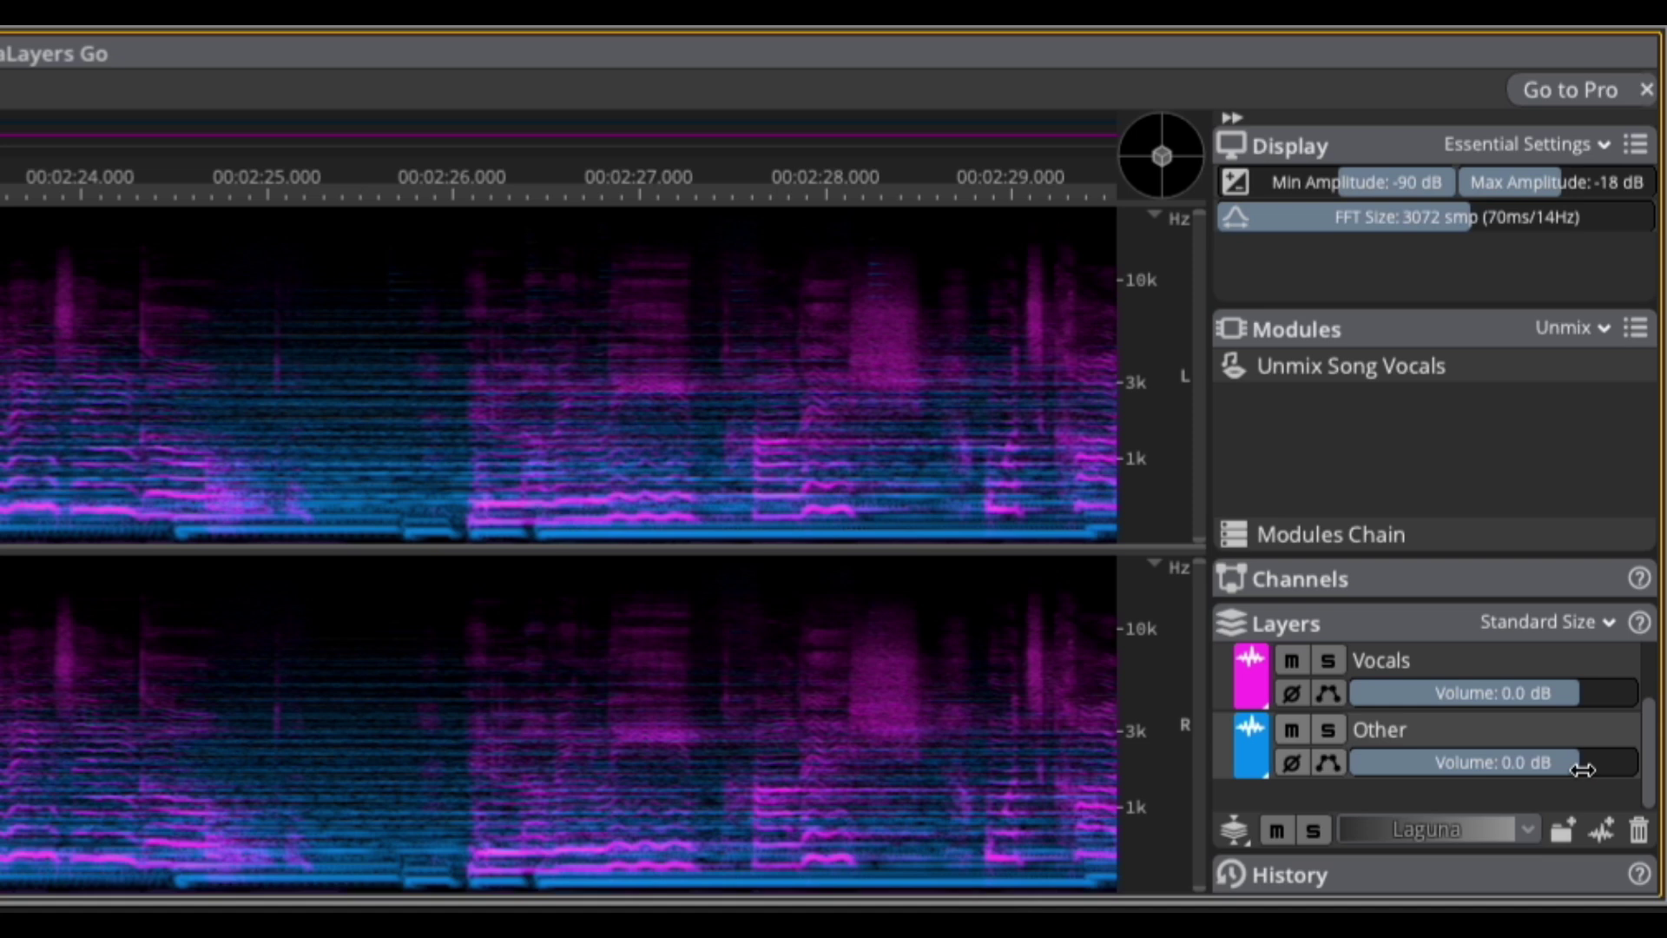
{"action": "left_click_drag", "start_coordinate": [1573, 770], "coordinate": [1526, 764]}
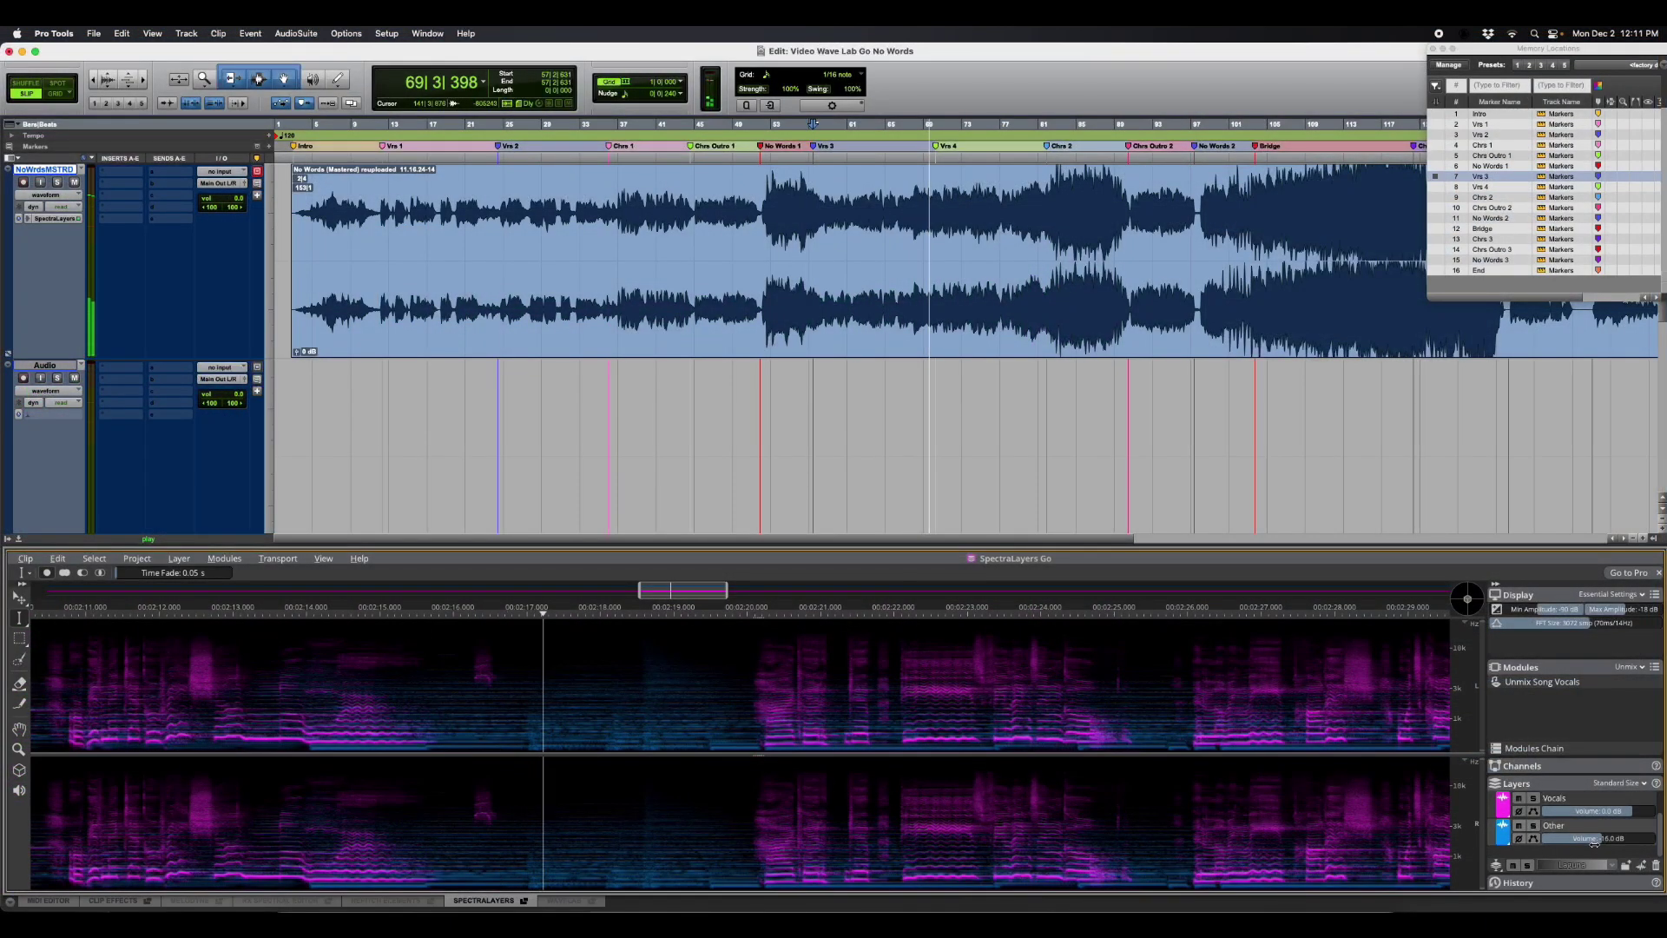
{"action": "left_click_drag", "start_coordinate": [1594, 841], "coordinate": [1515, 846]}
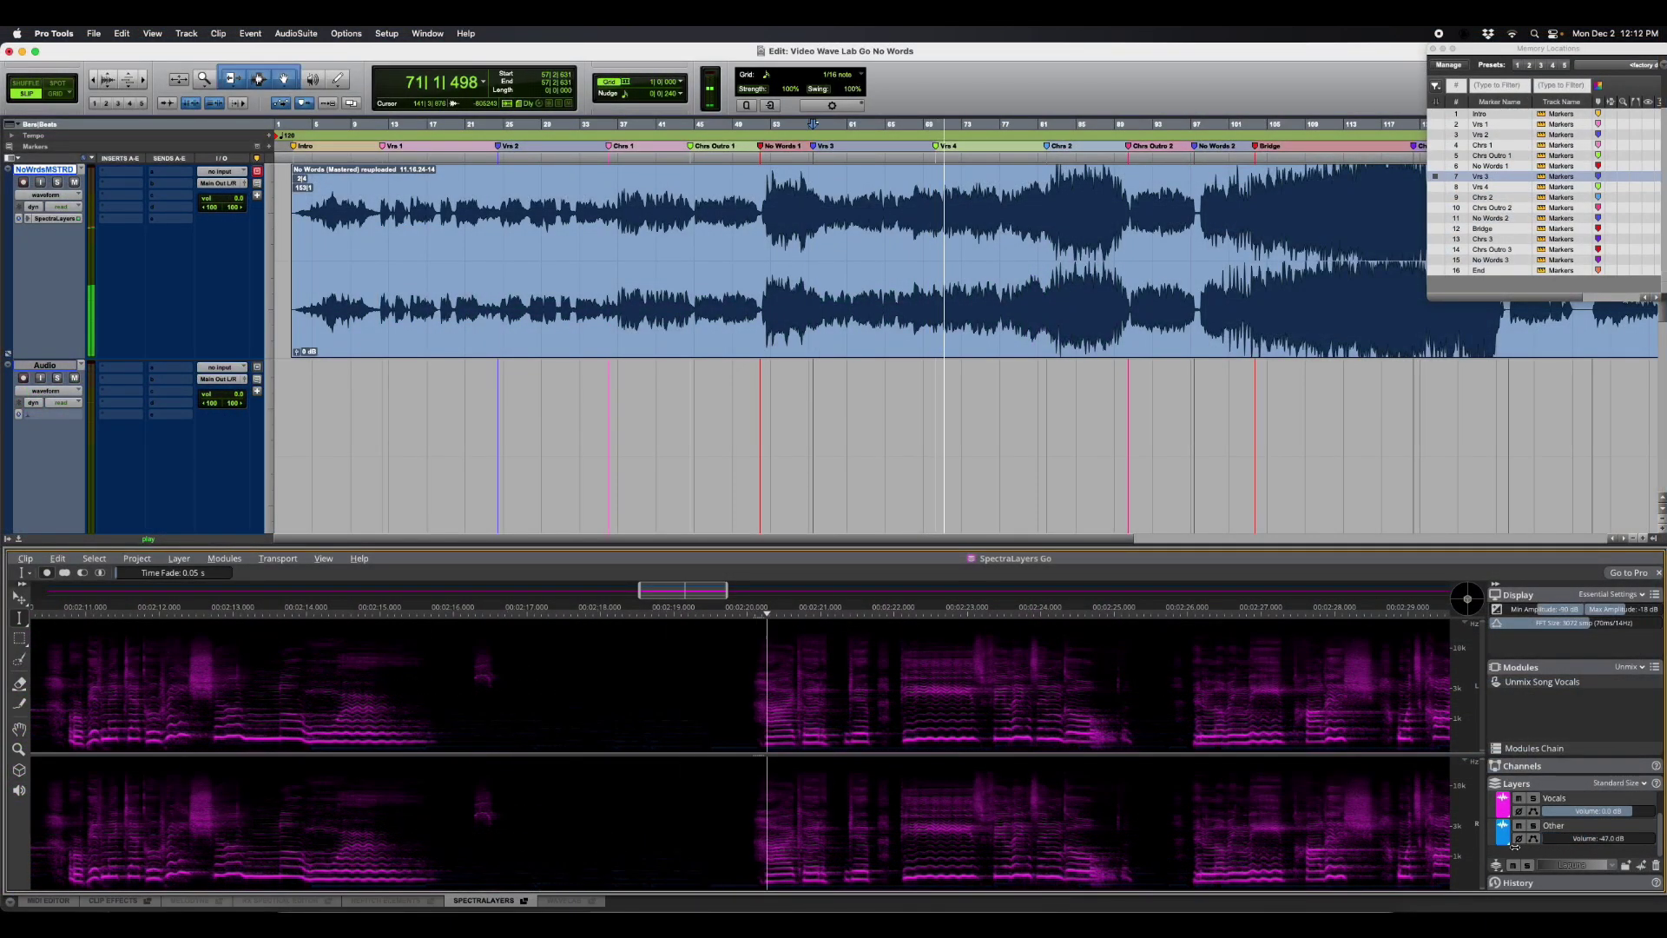
{"action": "left_click_drag", "start_coordinate": [1515, 846], "coordinate": [1623, 847]}
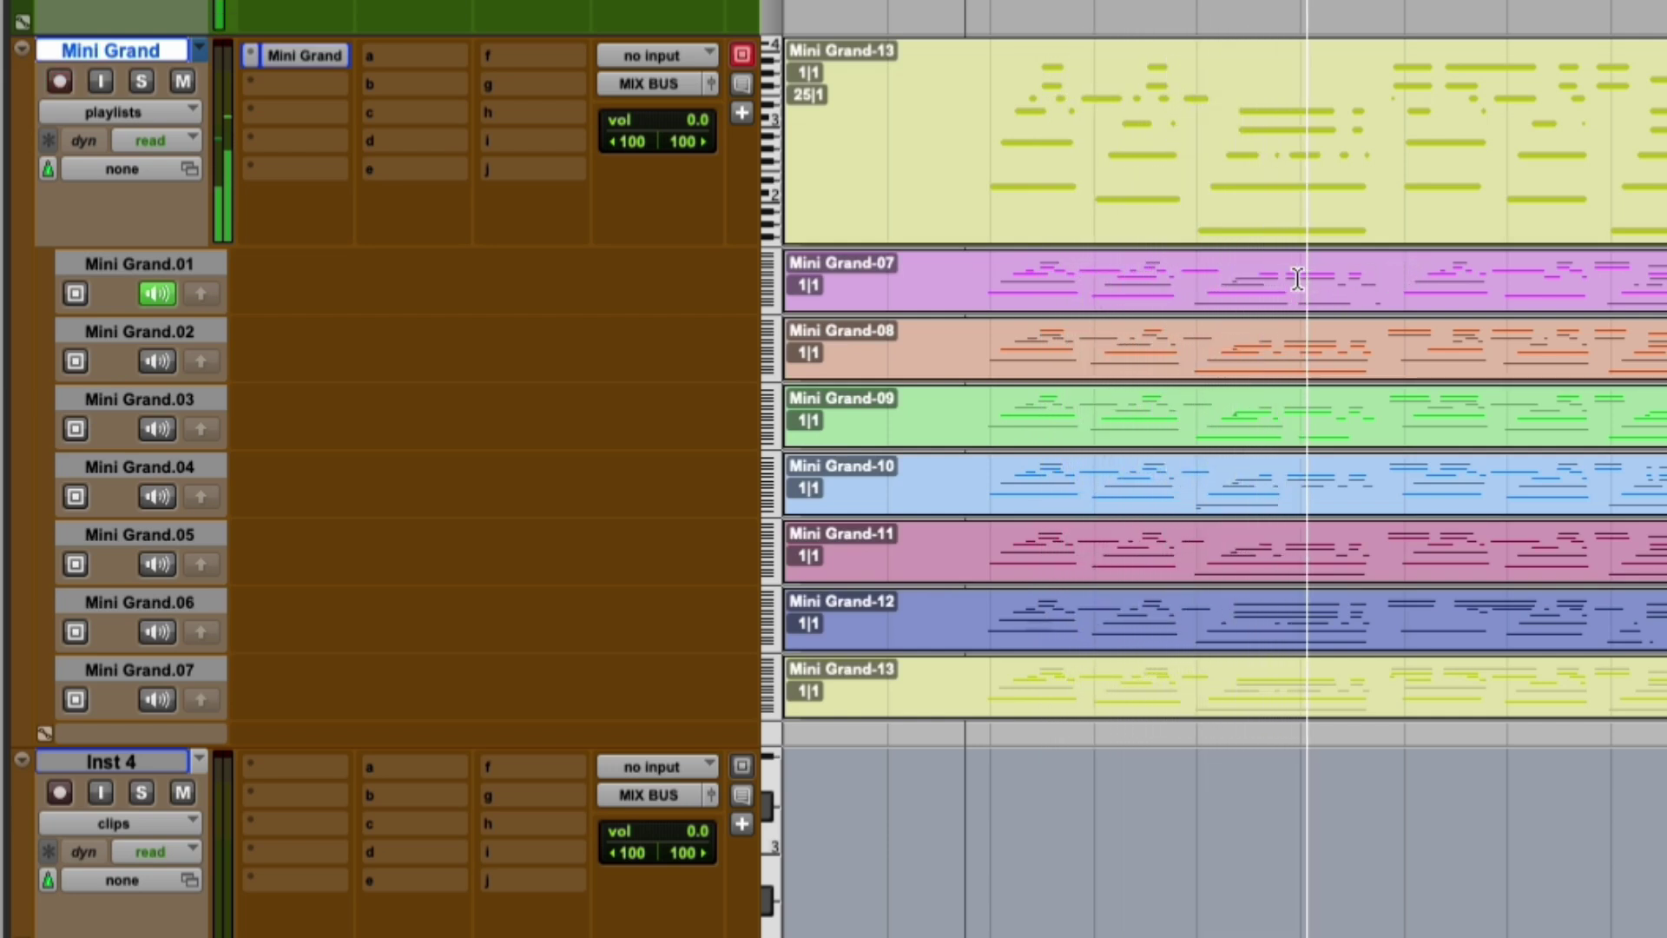
- Stop playback and copy the opening of the Mini Grand.01 take, up to about 6|4, to the main playlist
{"action": "key", "text": "space"}
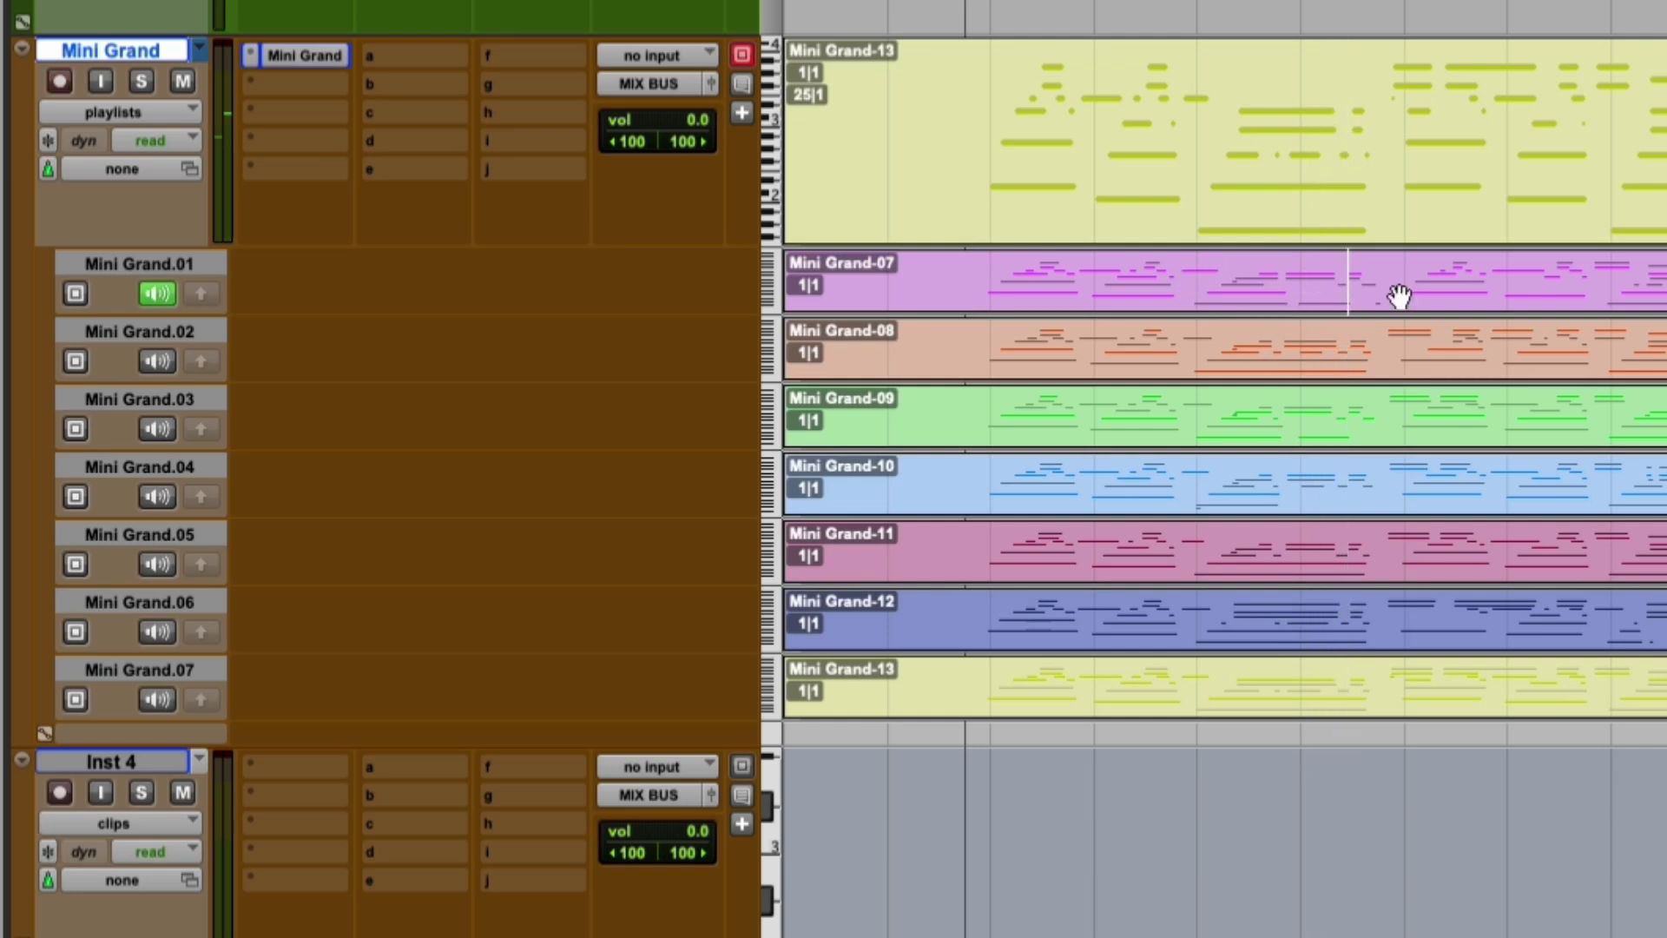
{"action": "left_click_drag", "start_coordinate": [1394, 282], "coordinate": [209, 304]}
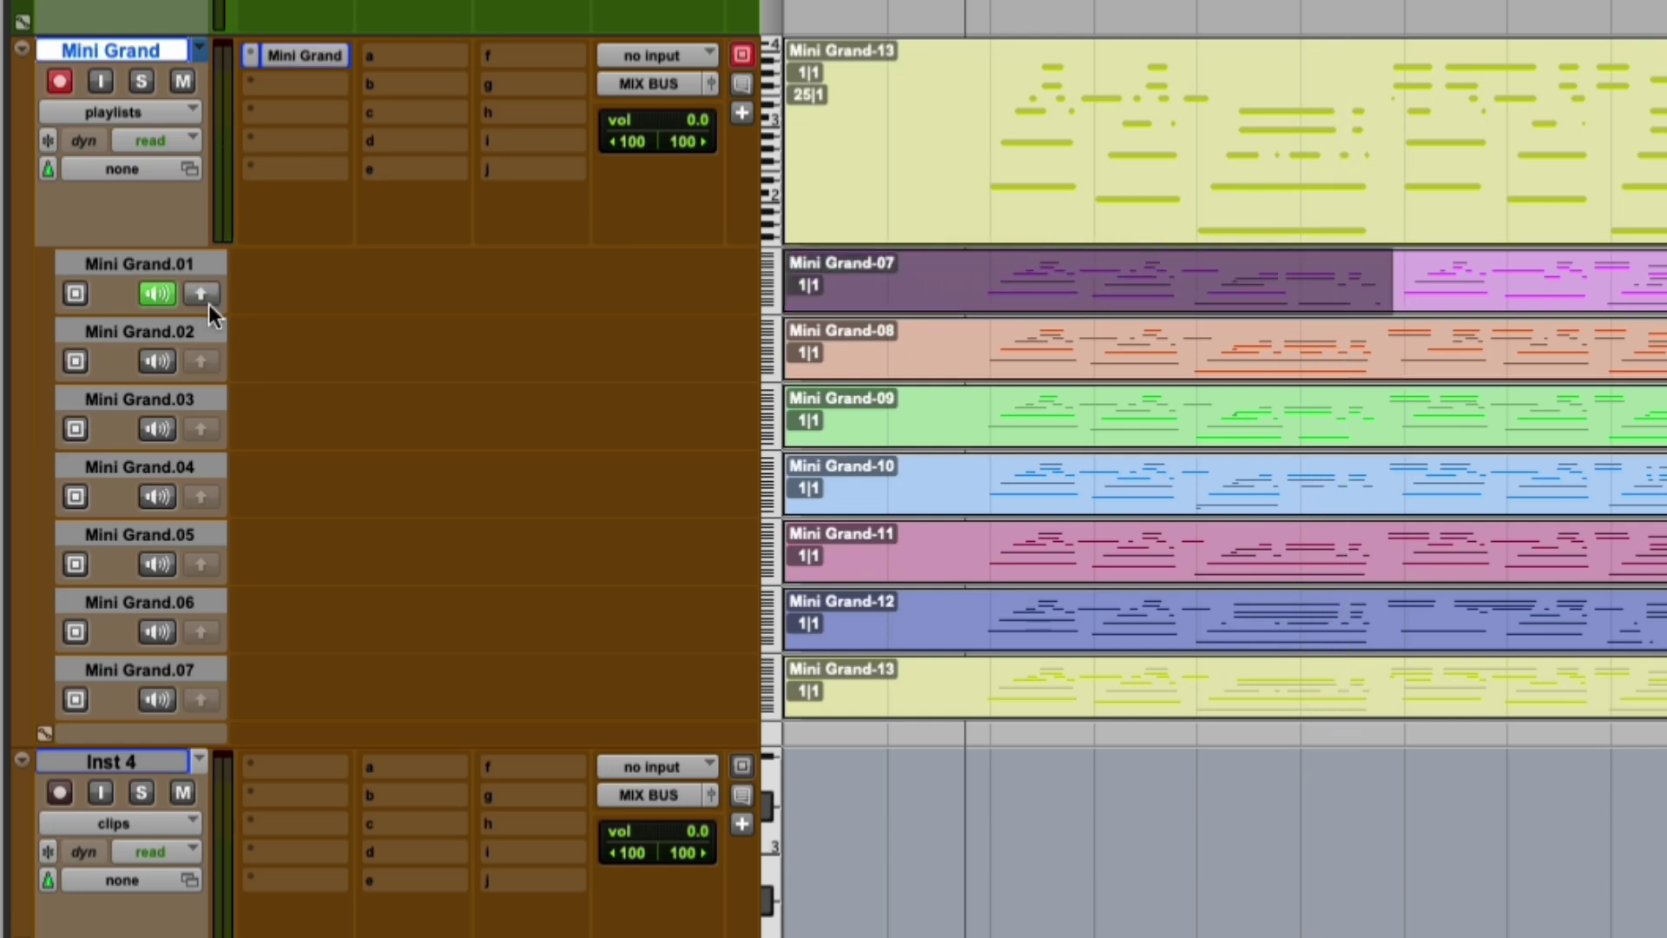
{"action": "left_click", "coordinate": [205, 294]}
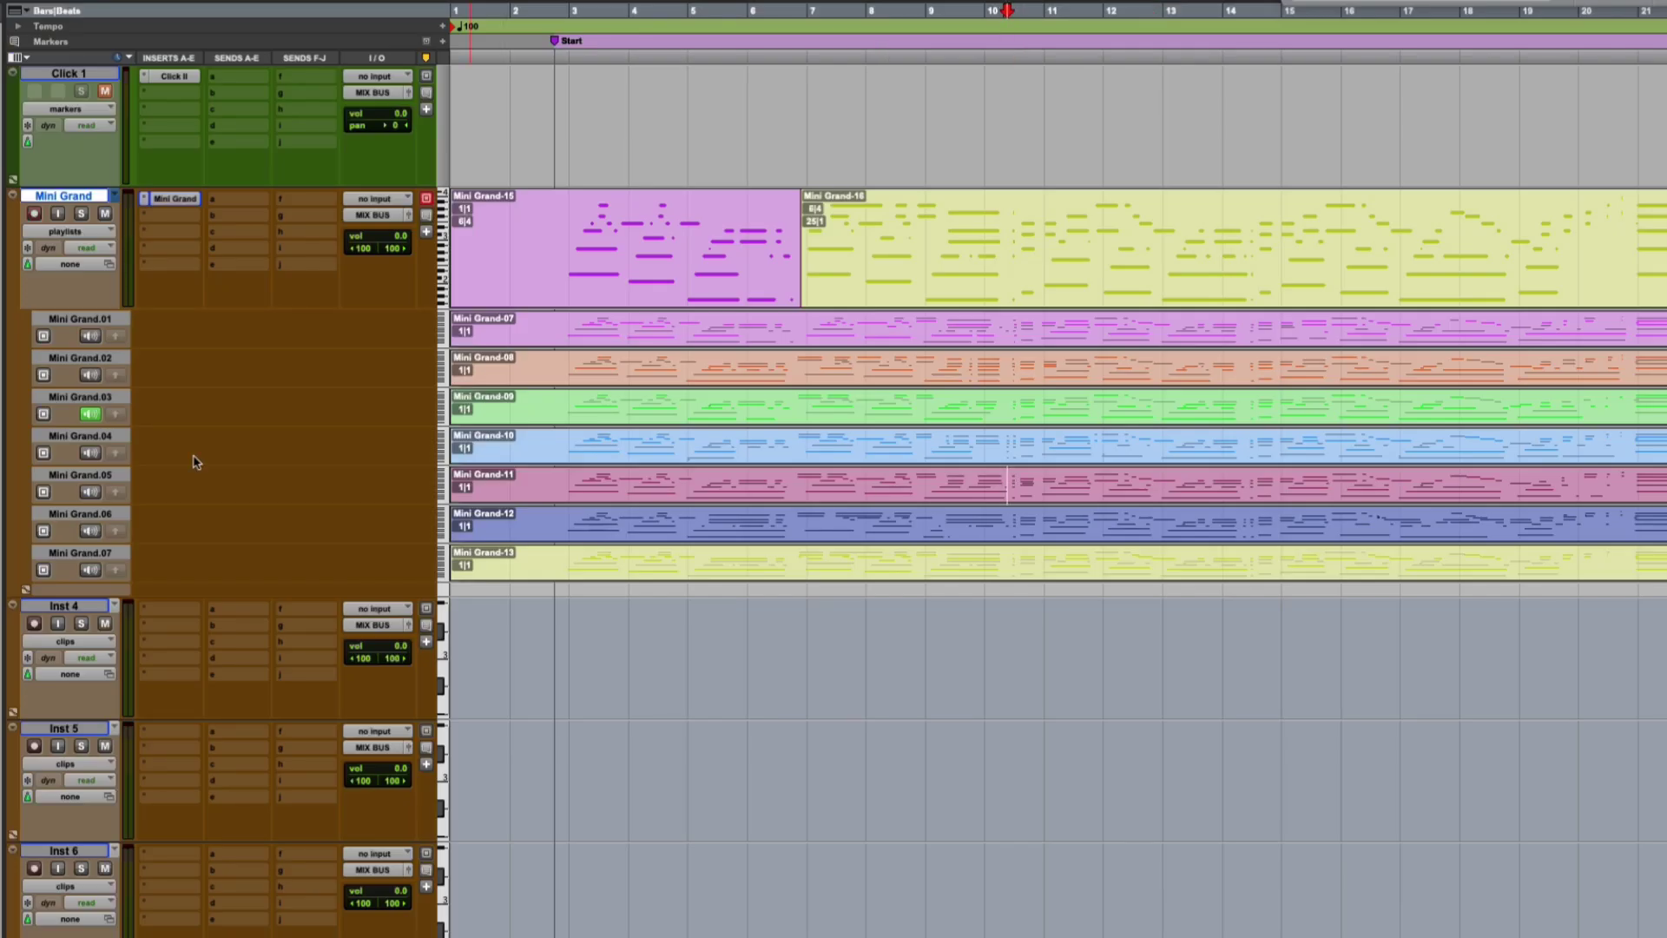
- Audition the Mini Grand.05 take and copy its section from about 10|2 to 14|2 to the main playlist
{"action": "left_click", "coordinate": [88, 491]}
{"action": "key", "text": "space"}
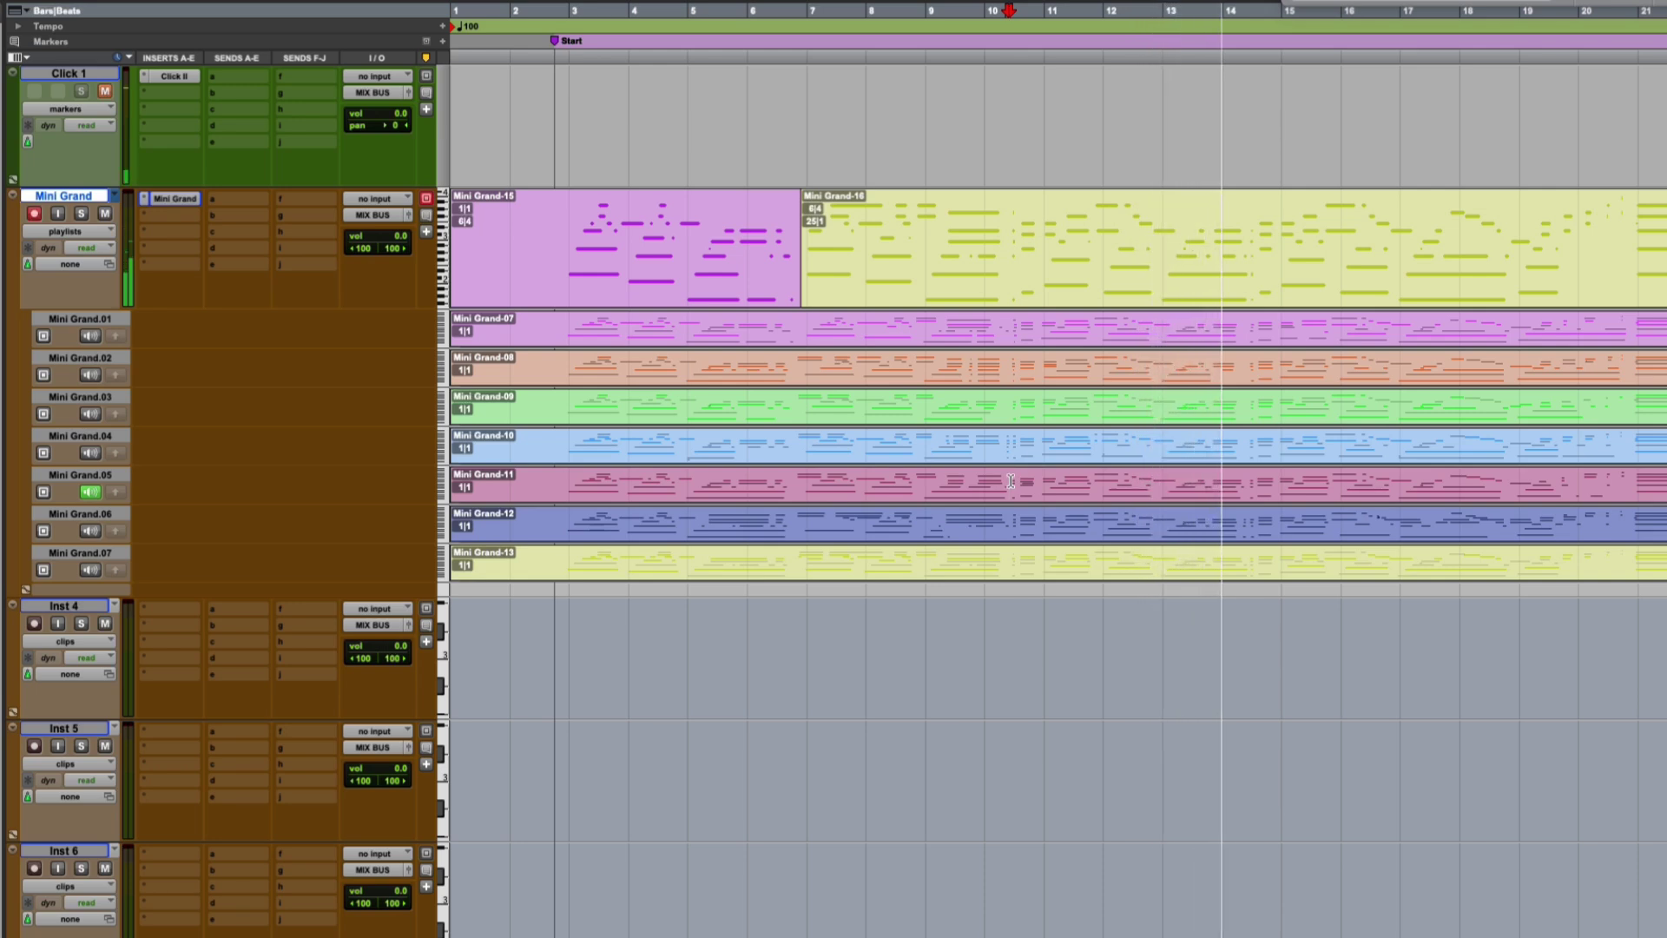
{"action": "left_click_drag", "start_coordinate": [1010, 481], "coordinate": [1248, 471]}
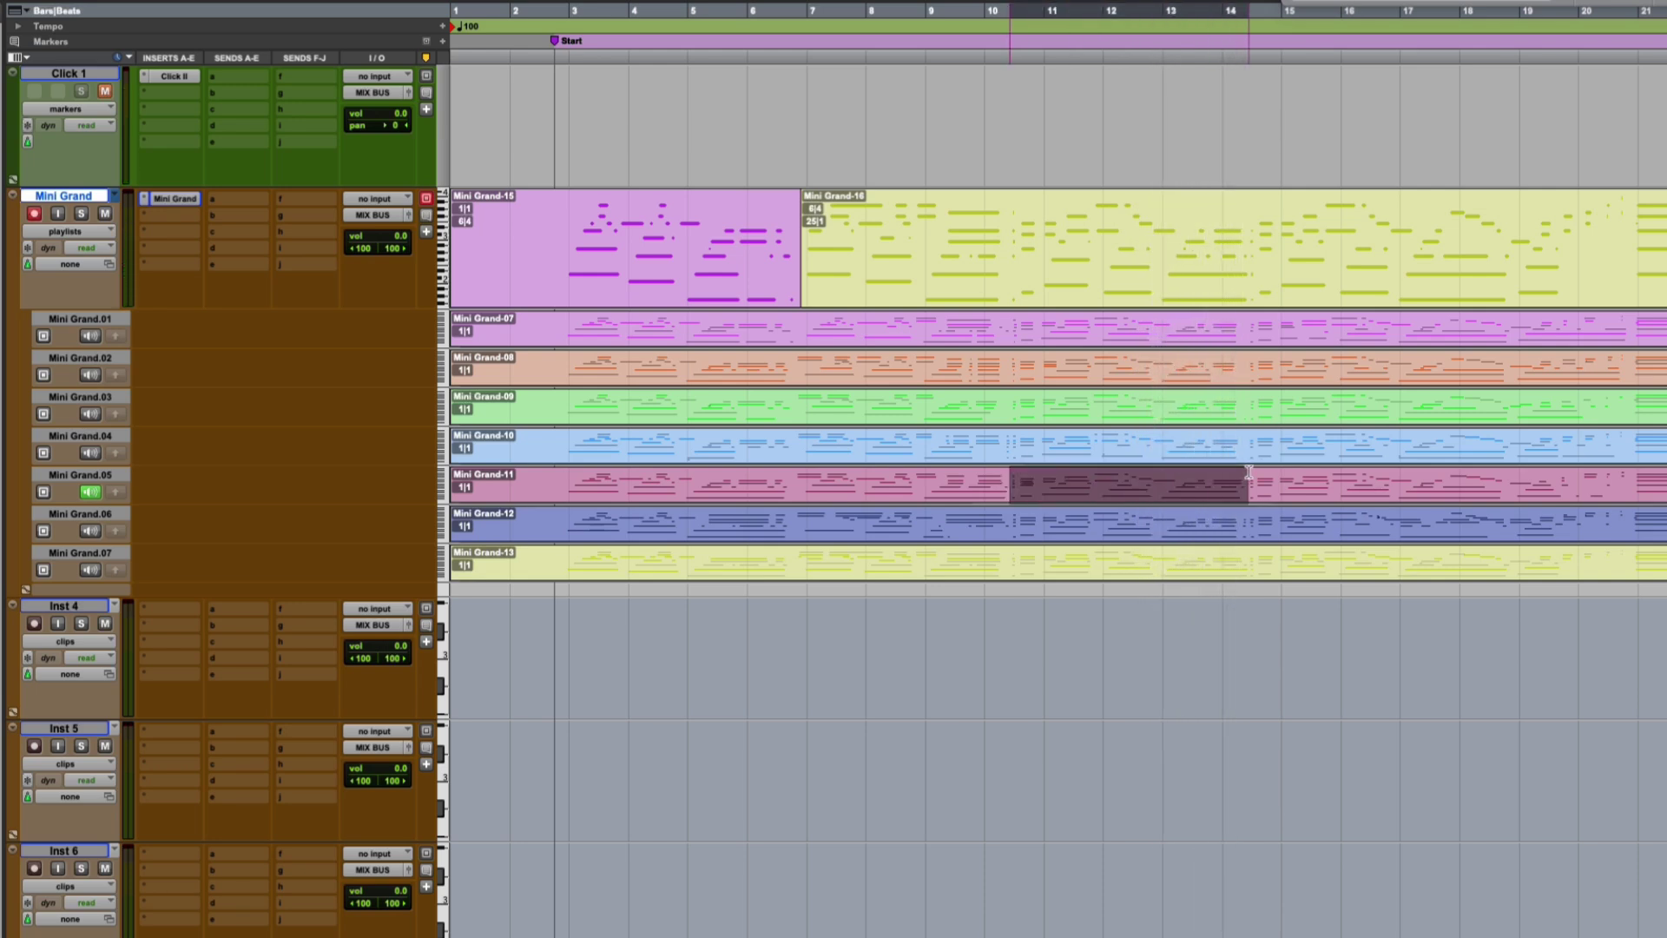
{"action": "left_click", "coordinate": [118, 493]}
{"action": "left_click", "coordinate": [539, 228]}
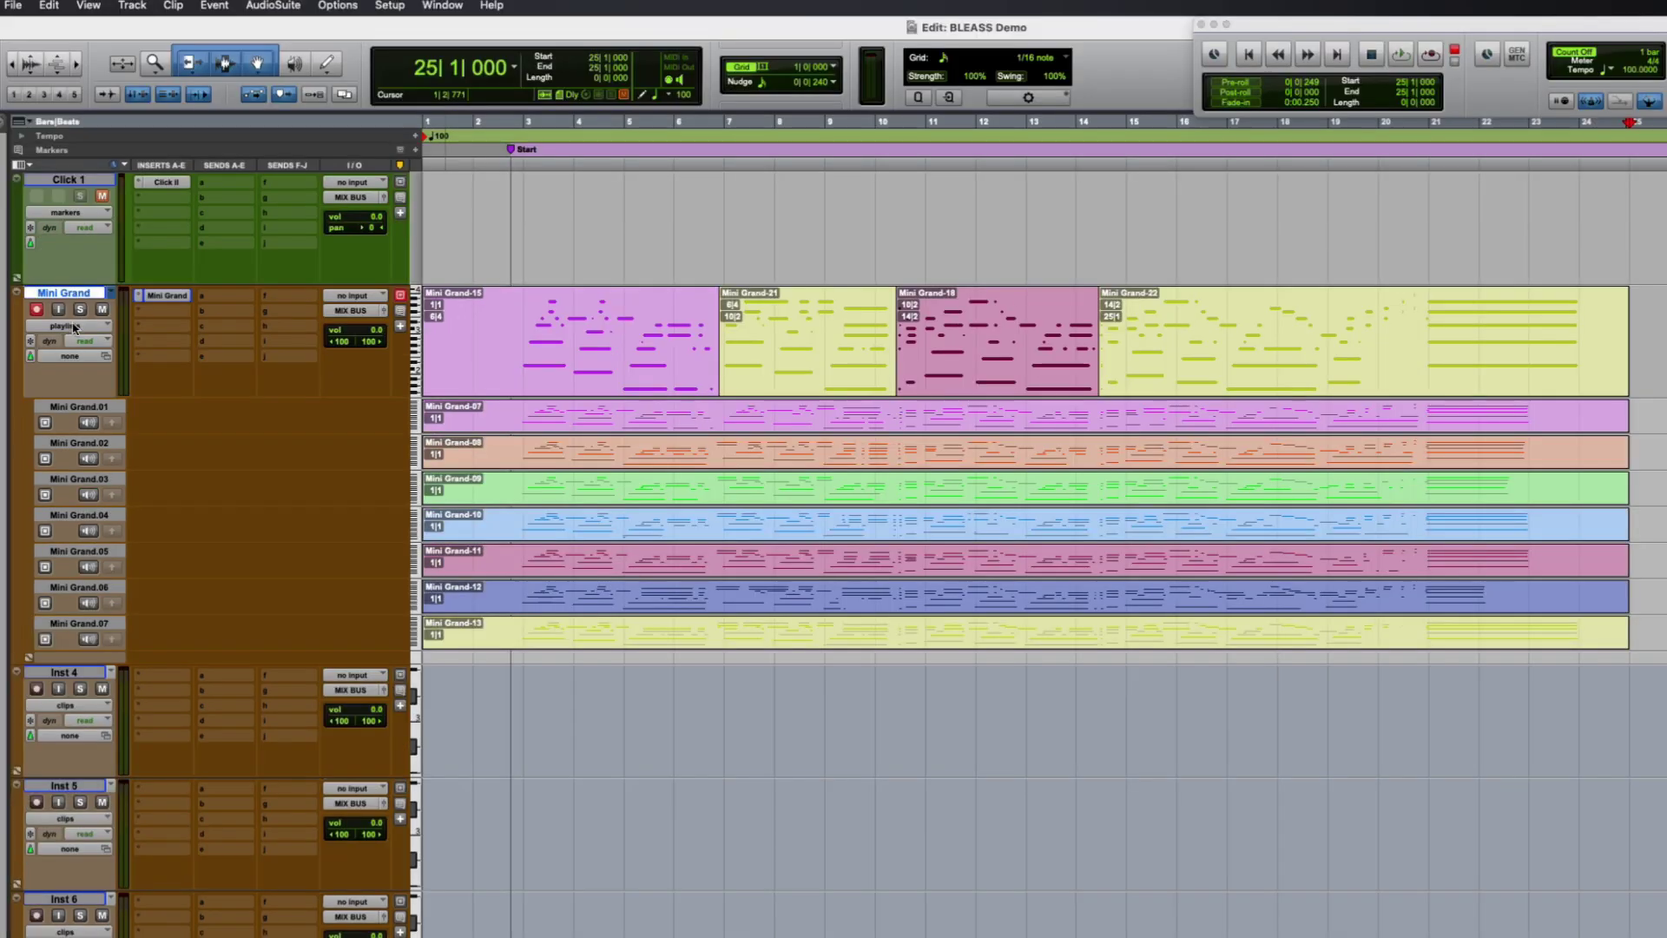
- Switch the Mini Grand track to clips view and consolidate all its clips from bar 1 to bar 25
{"action": "left_click", "coordinate": [73, 330]}
{"action": "left_click", "coordinate": [76, 312]}
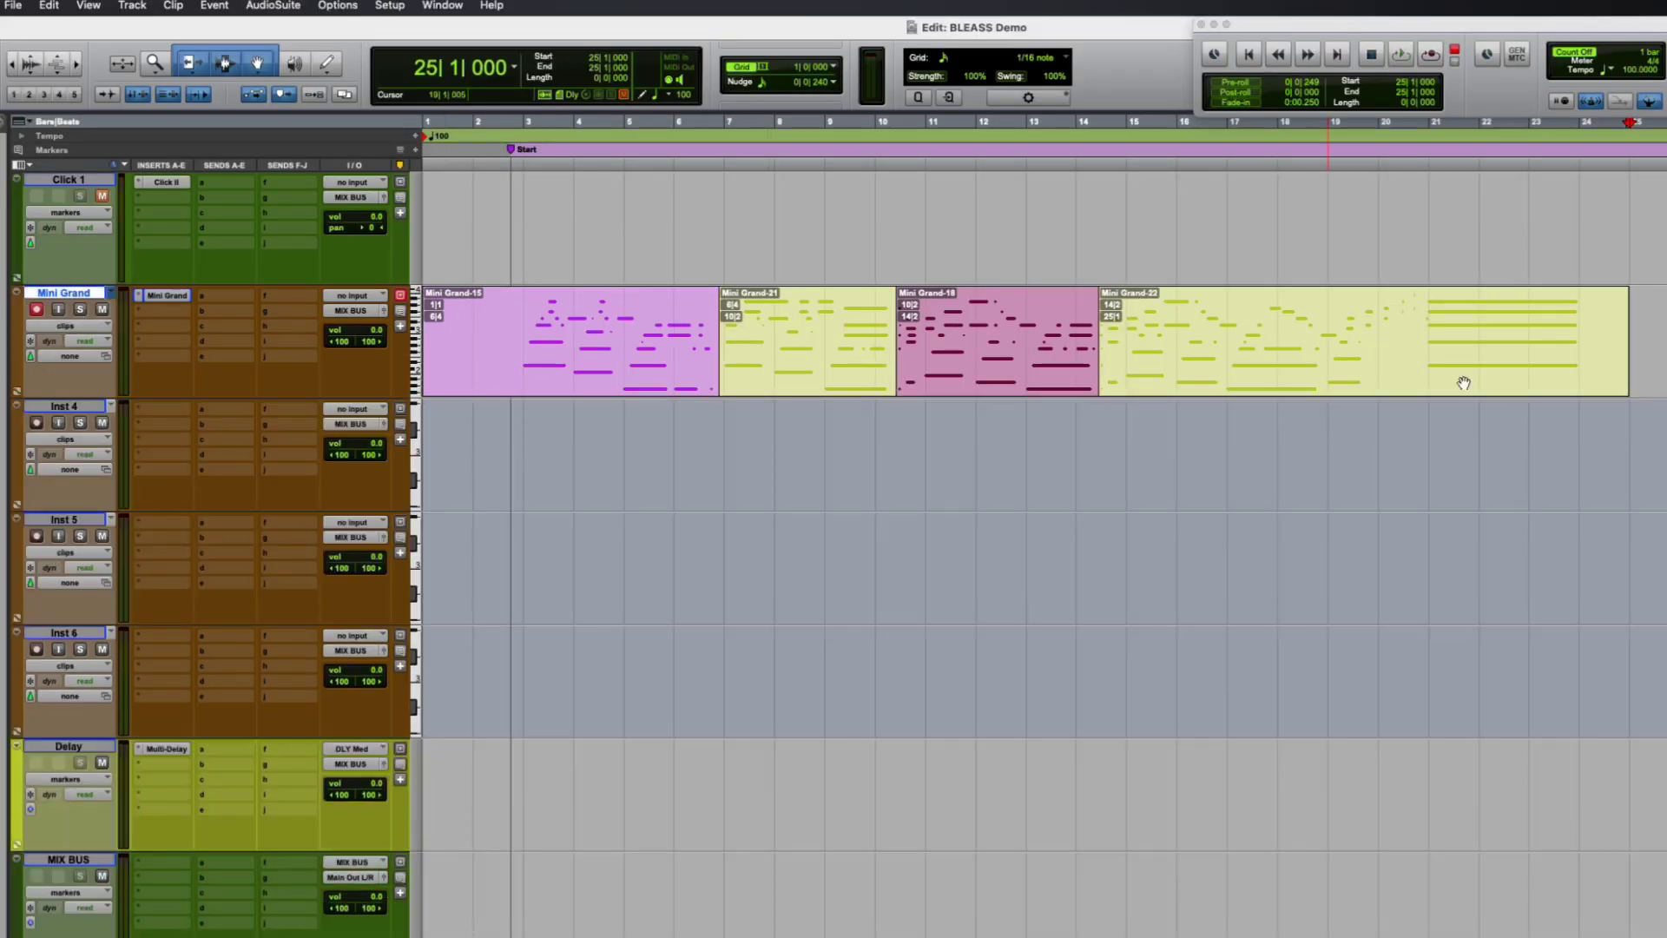
{"action": "left_click_drag", "start_coordinate": [1631, 328], "coordinate": [410, 296]}
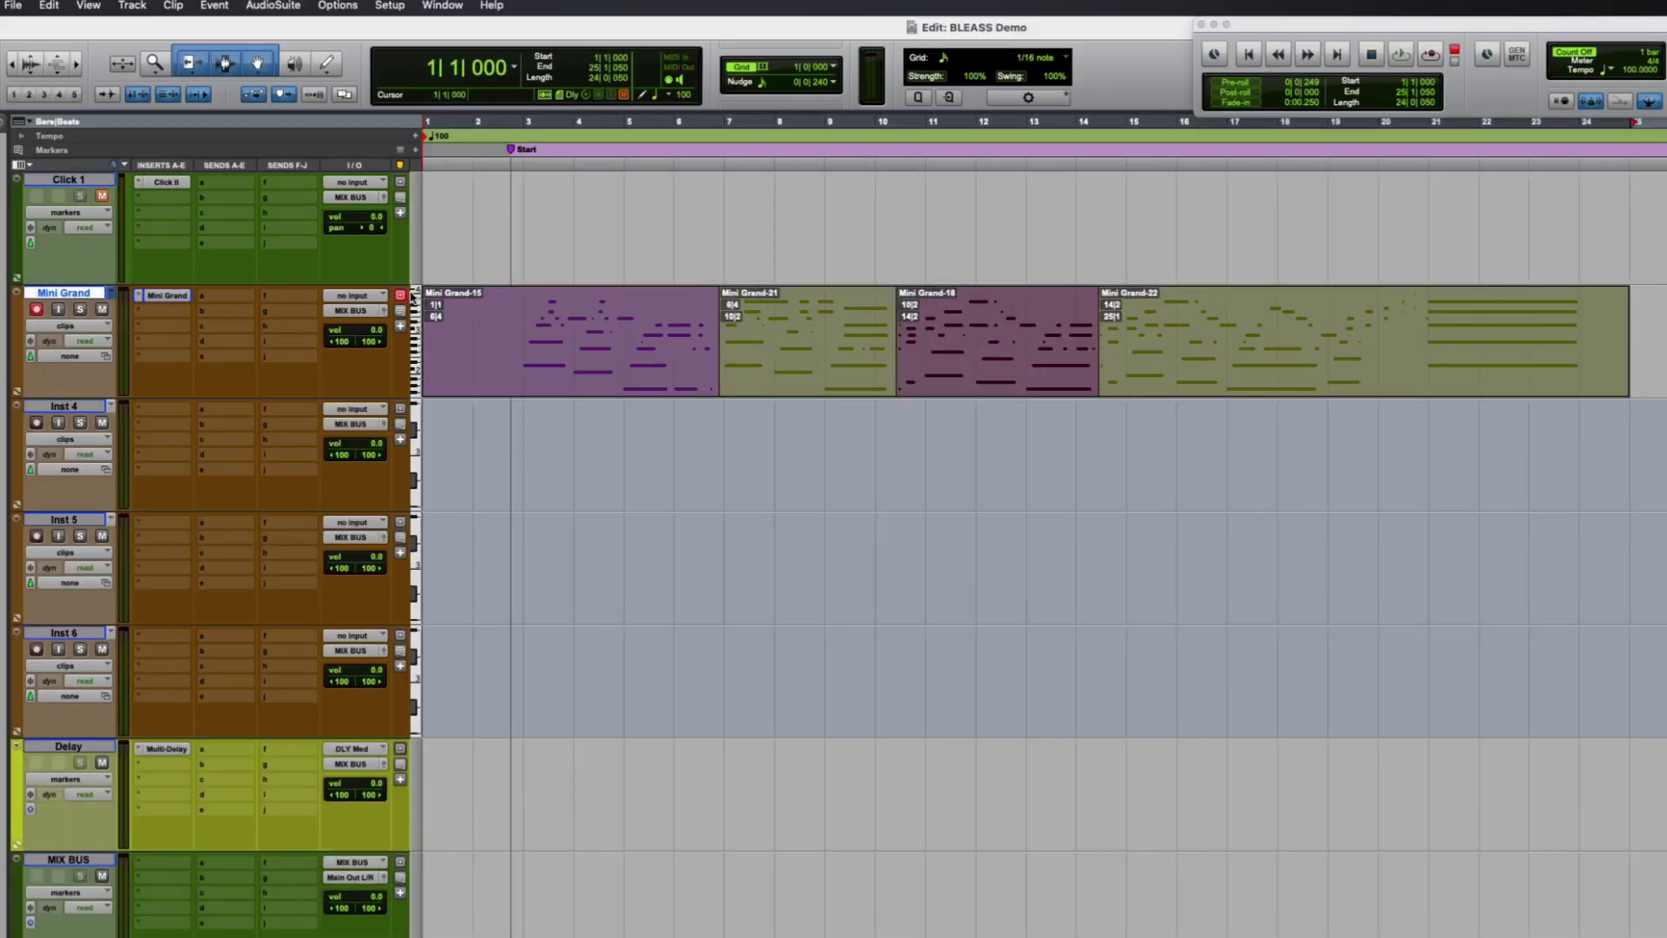
{"action": "left_click", "coordinate": [52, 7]}
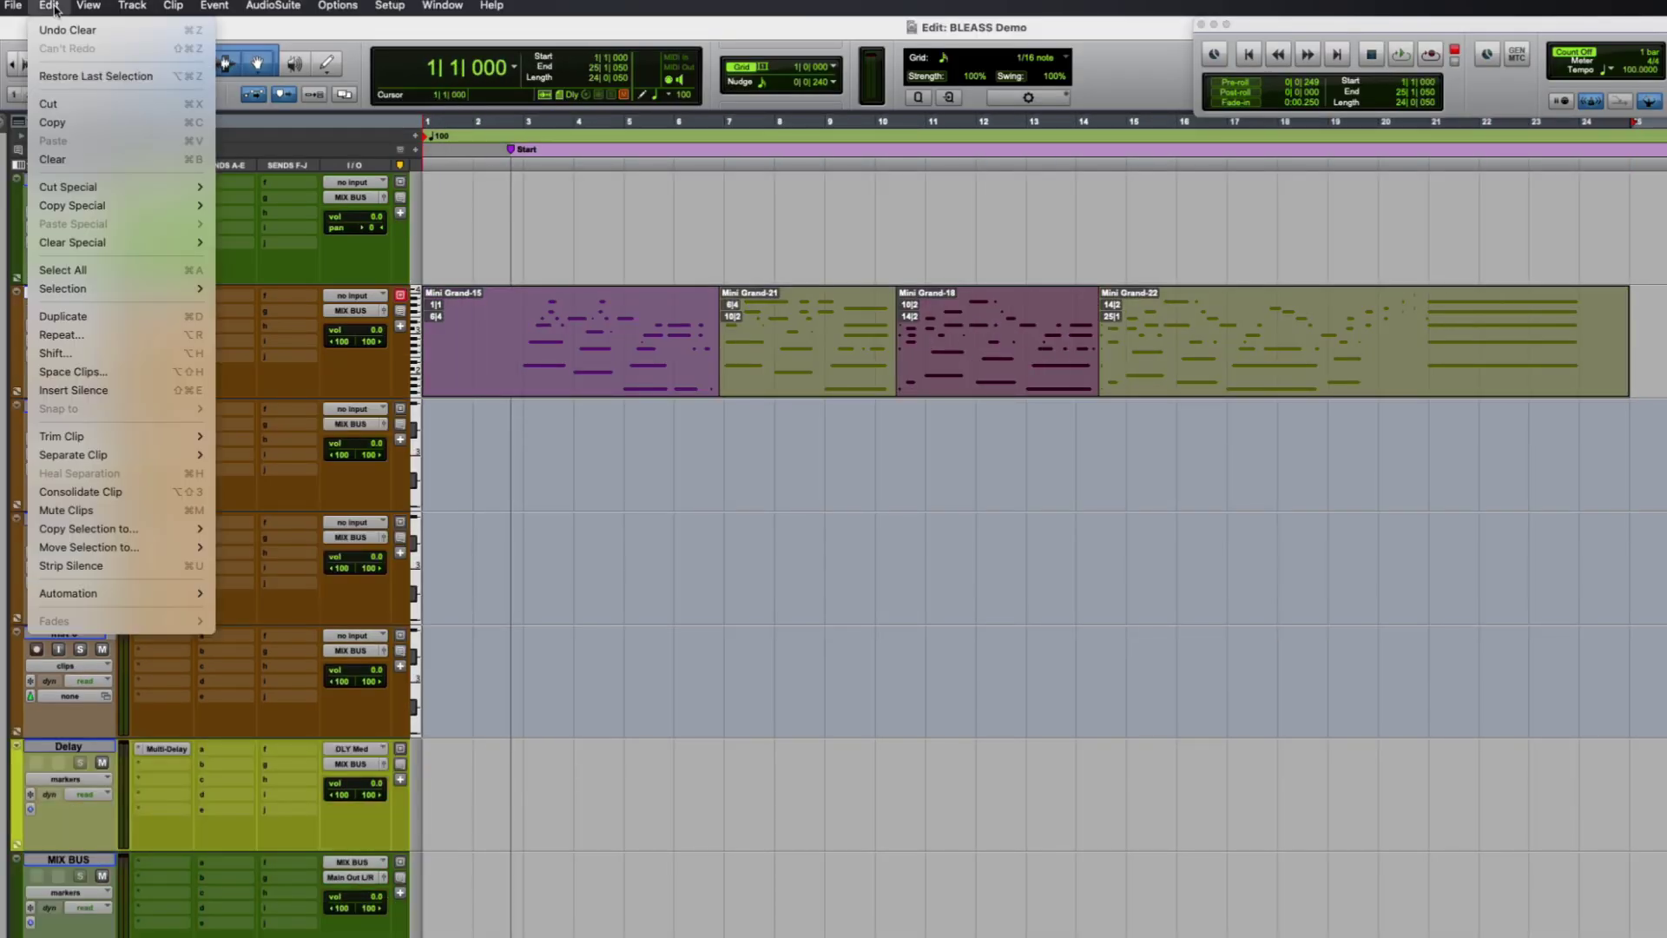
{"action": "left_click", "coordinate": [137, 492]}
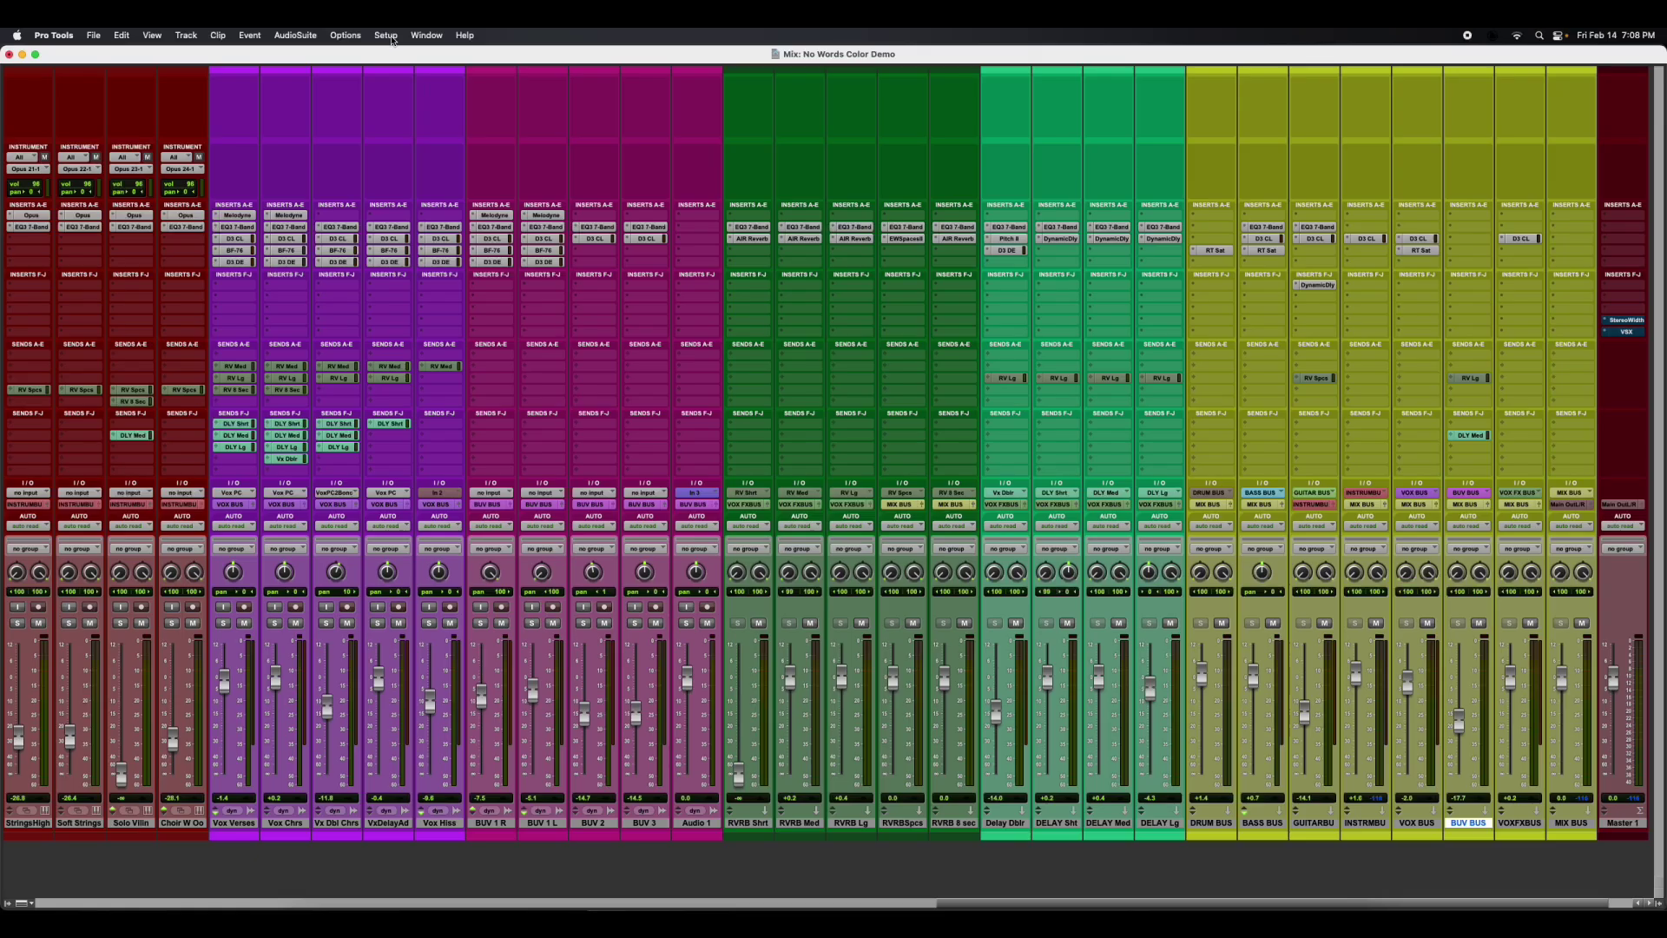
- Open the I/O Setup and bring up the color palette for the In 1-2 input path
{"action": "left_click", "coordinate": [386, 34]}
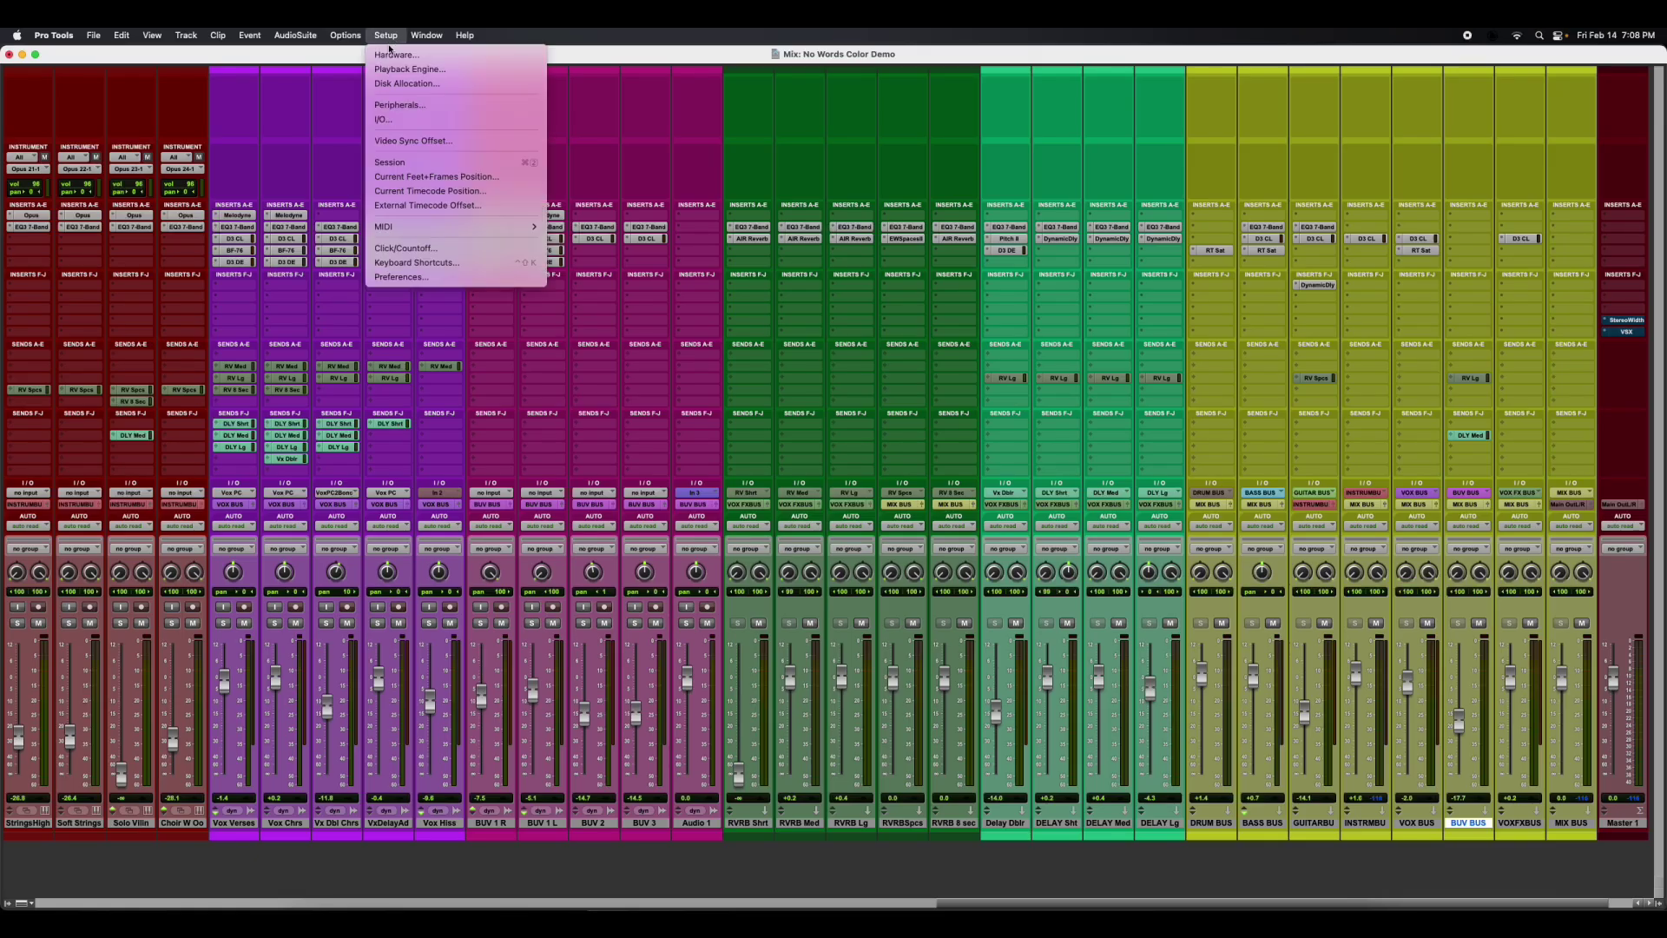
{"action": "left_click", "coordinate": [385, 122]}
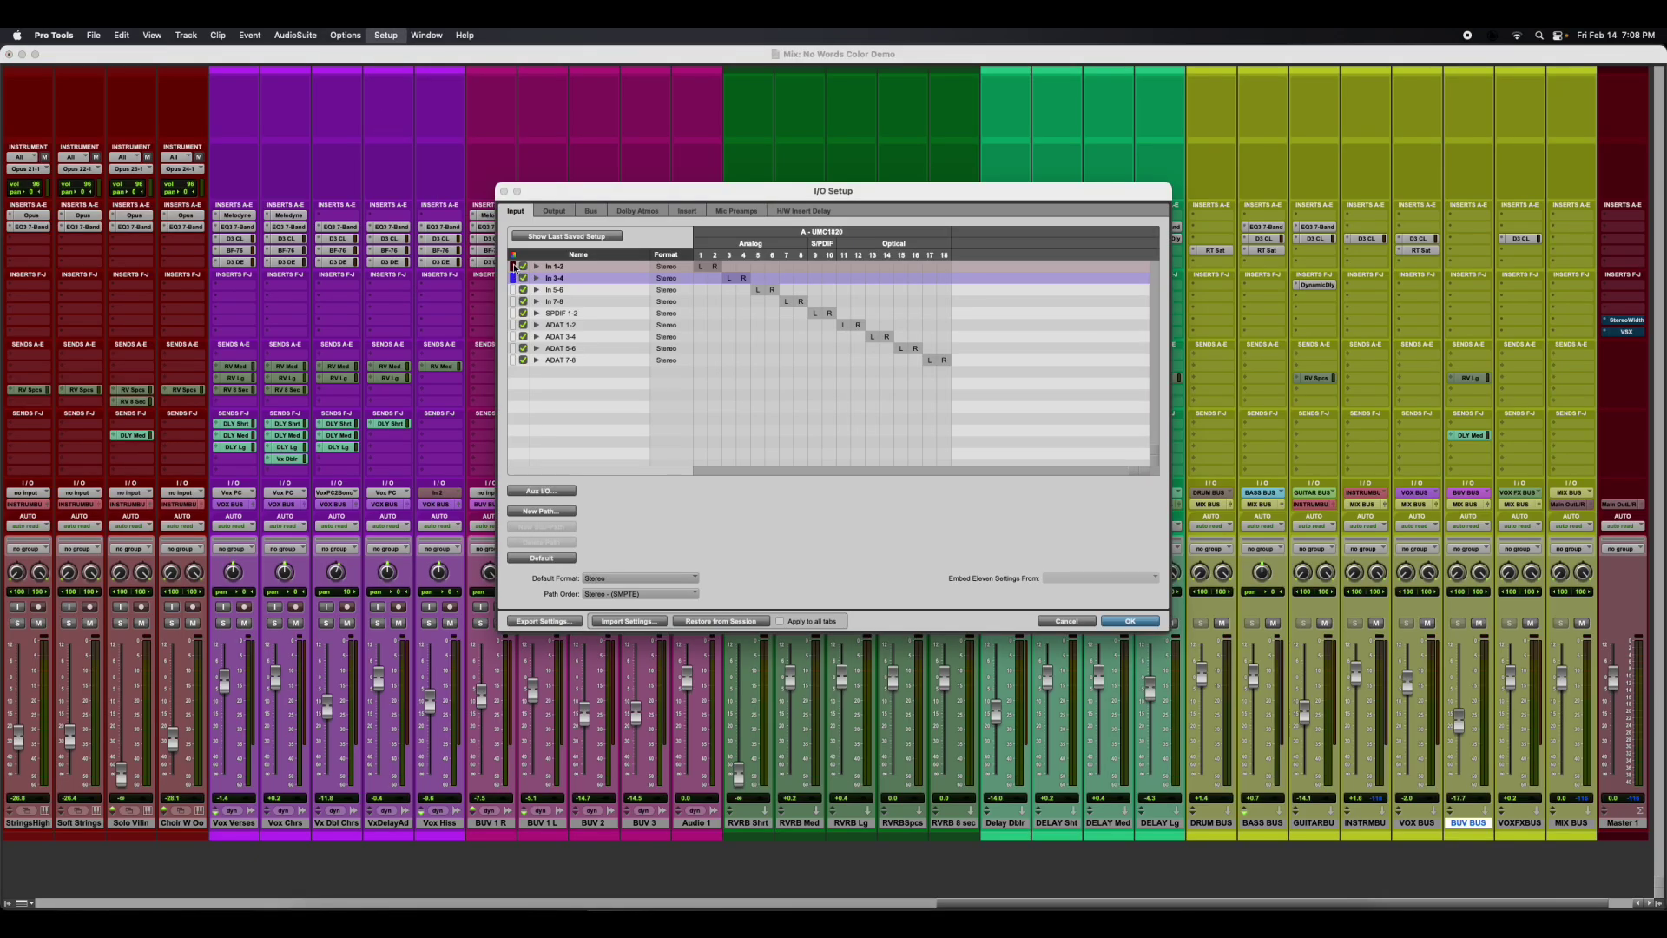
{"action": "left_click", "coordinate": [513, 266]}
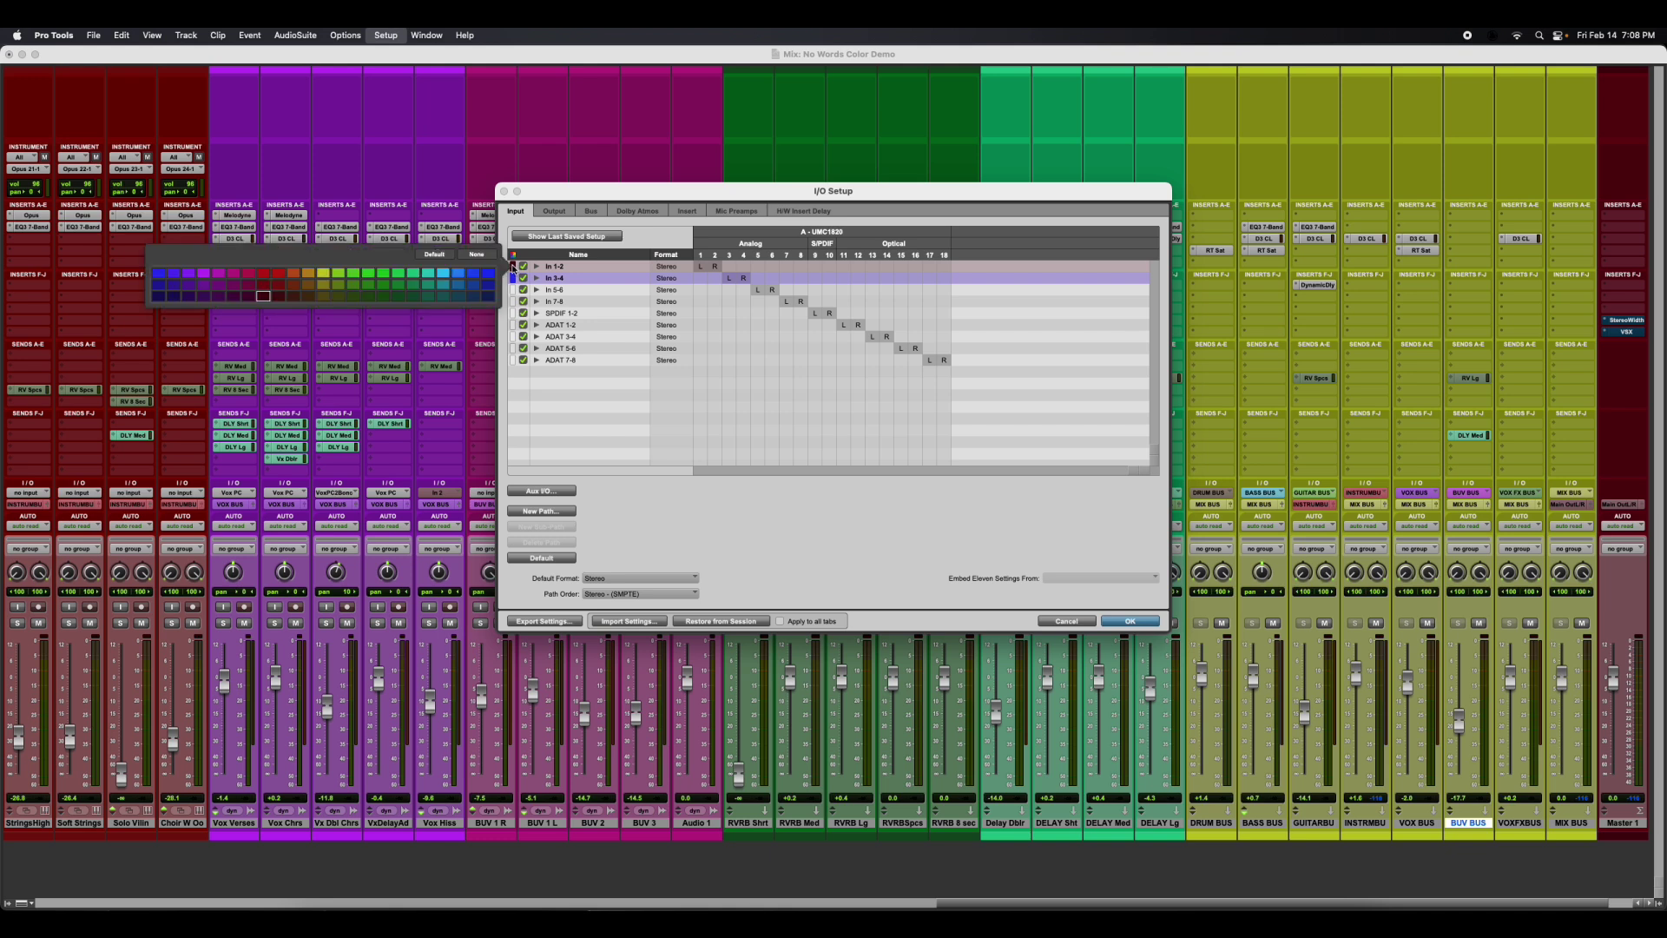
{"action": "left_click", "coordinate": [512, 266]}
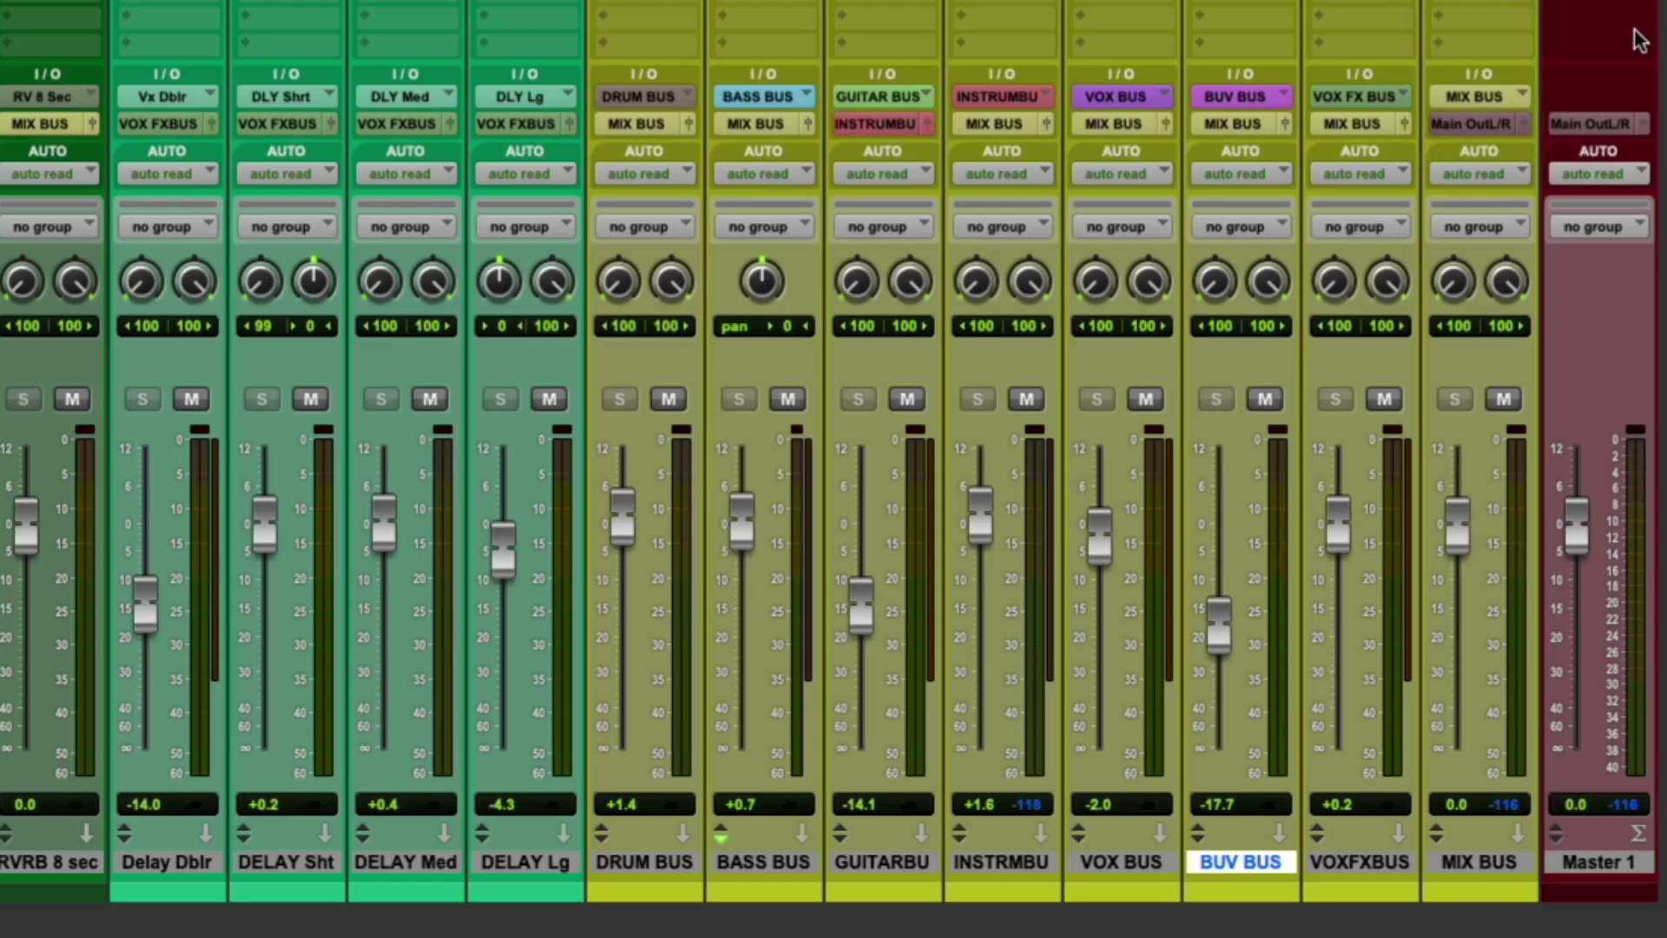
- View the color palette for the BUV BUS input assignment in the mixer and close it without changing the color
{"action": "right_click", "coordinate": [1462, 90]}
{"action": "left_click", "coordinate": [1228, 181]}
{"action": "key", "text": "Escape"}
{"action": "right_click", "coordinate": [1247, 101]}
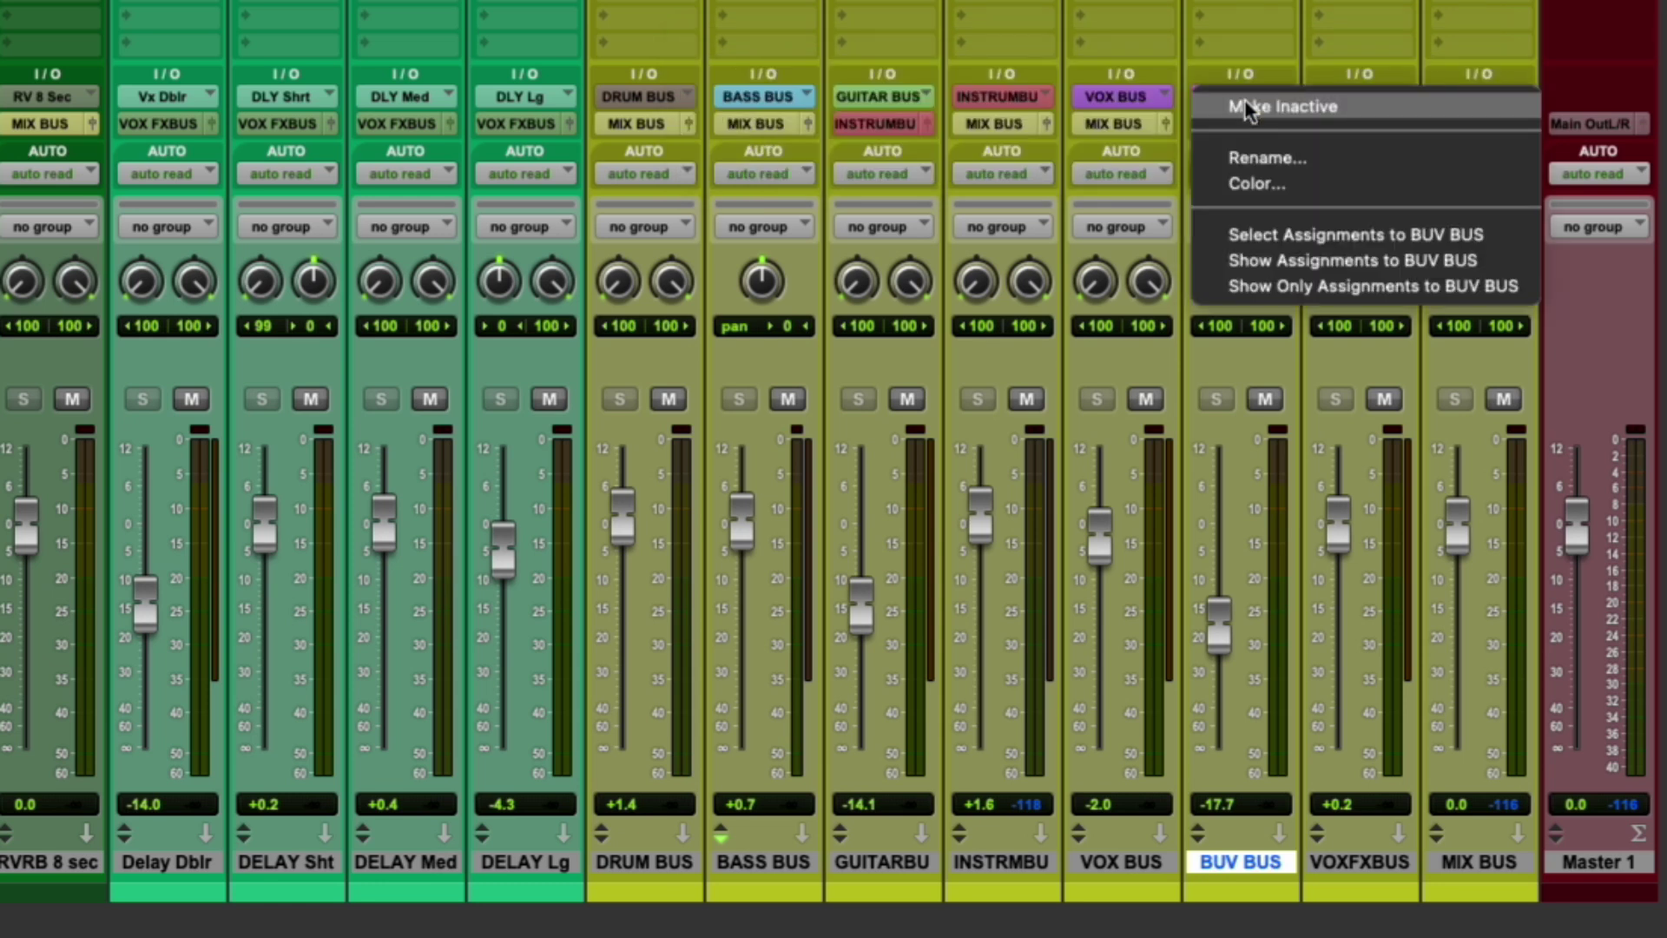
{"action": "left_click", "coordinate": [1246, 189]}
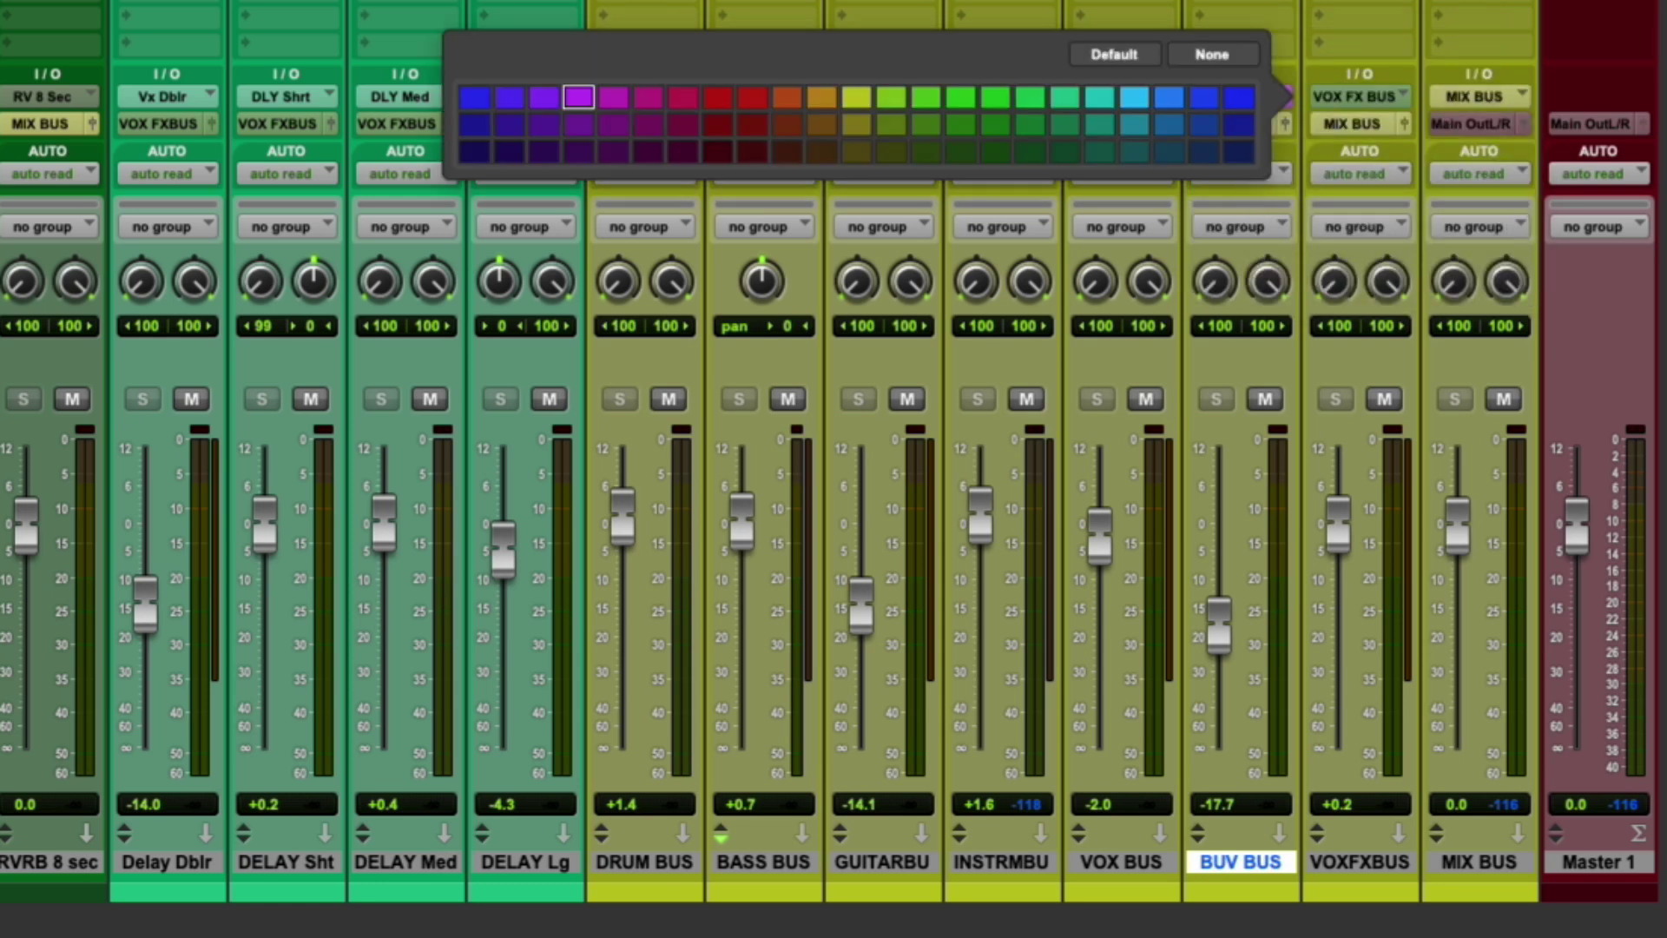
{"action": "key", "text": "Escape"}
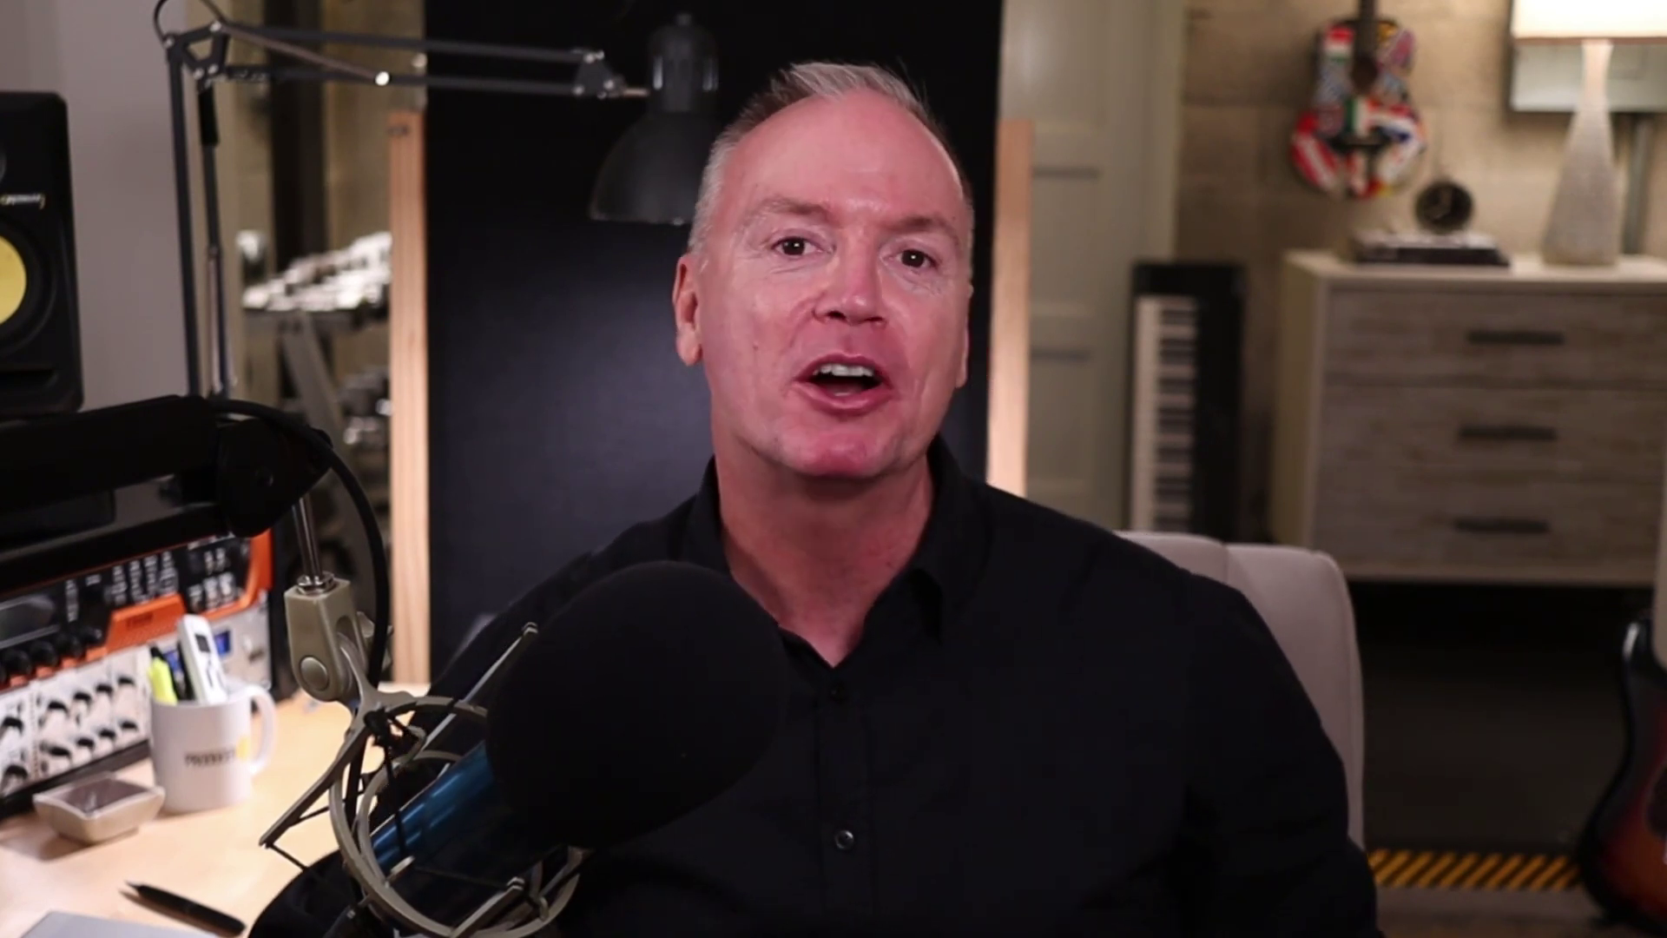
- Create a light green marker named Start Guitar on the EG High track with the comment "Add Chorus"
{"action": "type", "text": "t"}
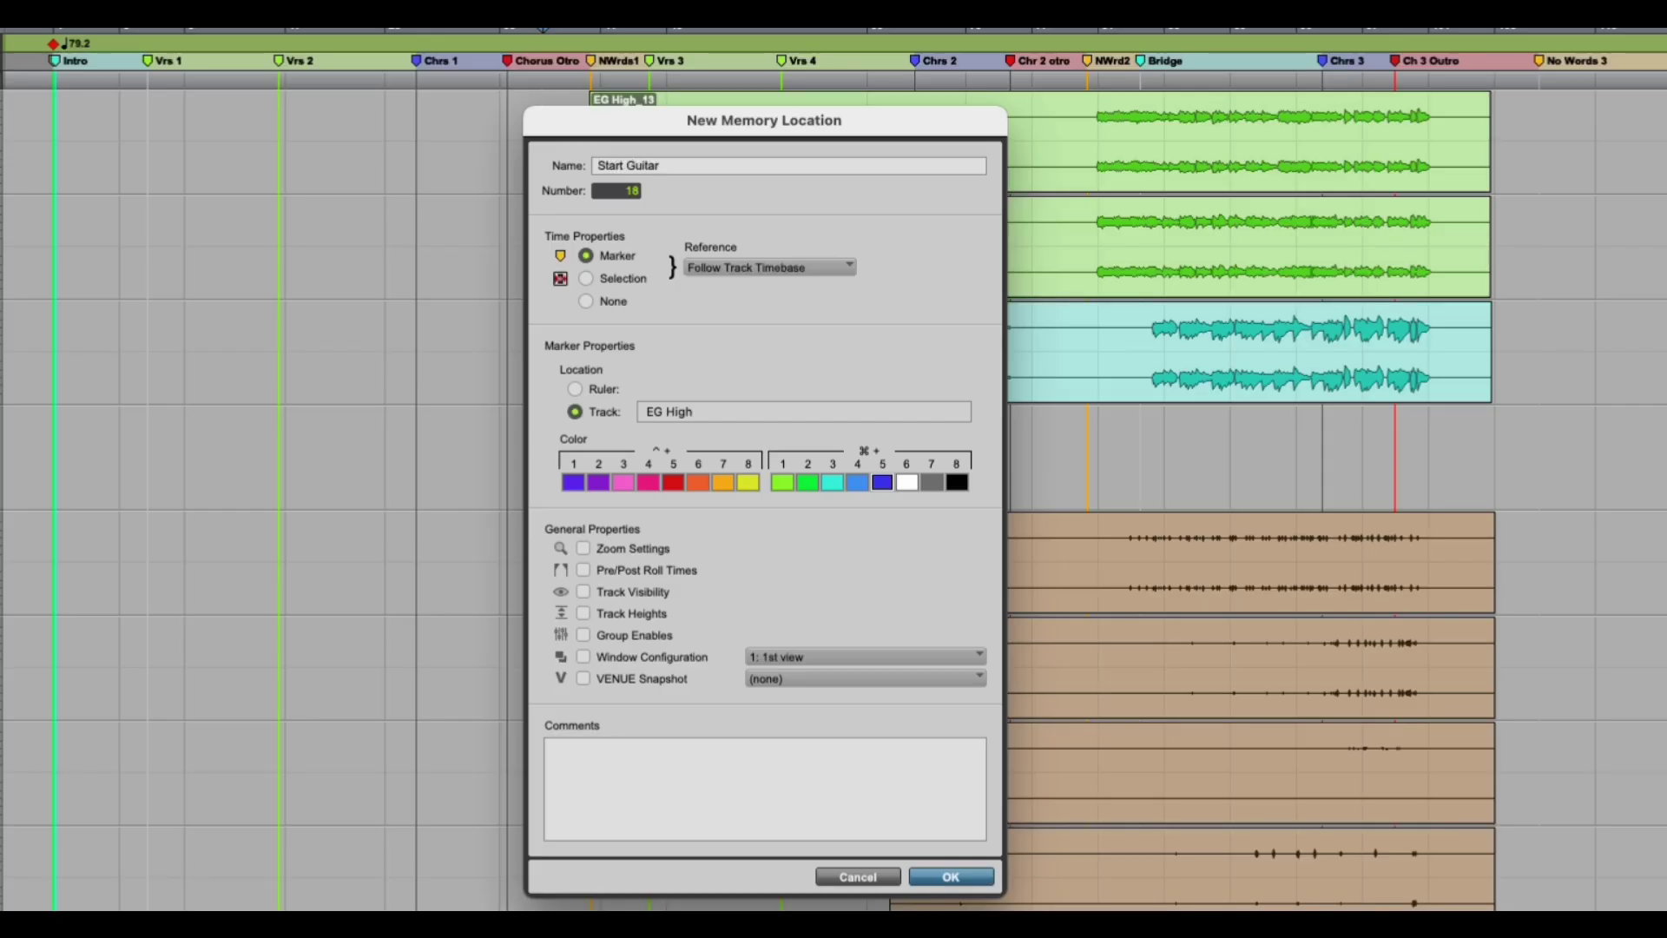
{"action": "left_click", "coordinate": [782, 482]}
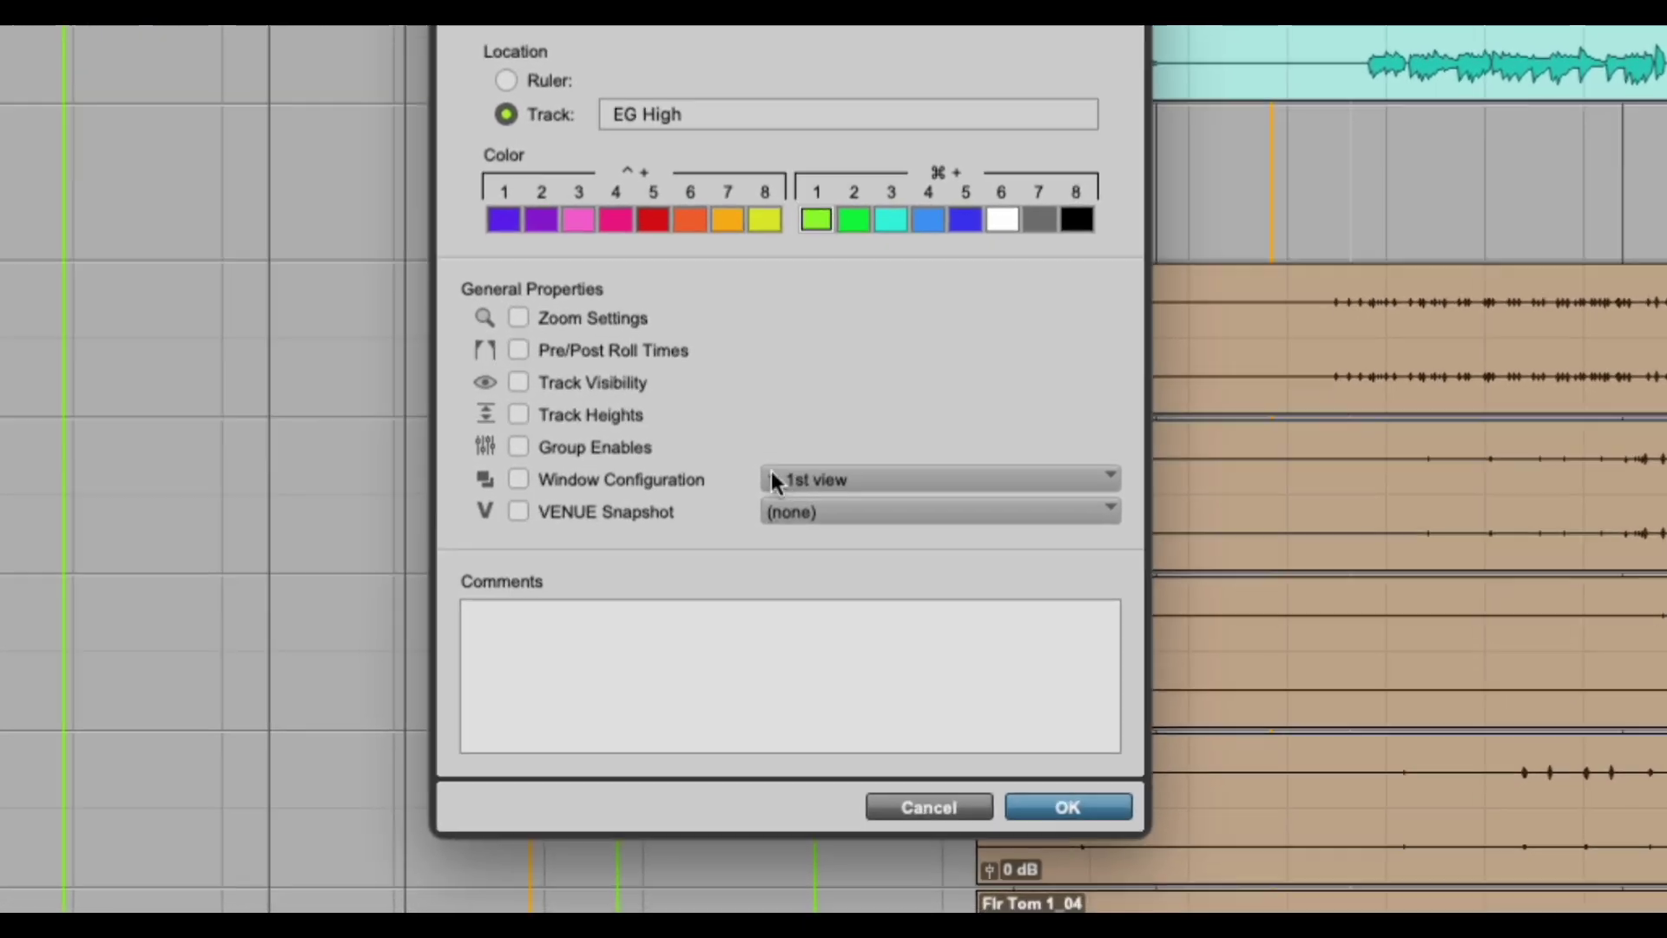
{"action": "left_click", "coordinate": [769, 633]}
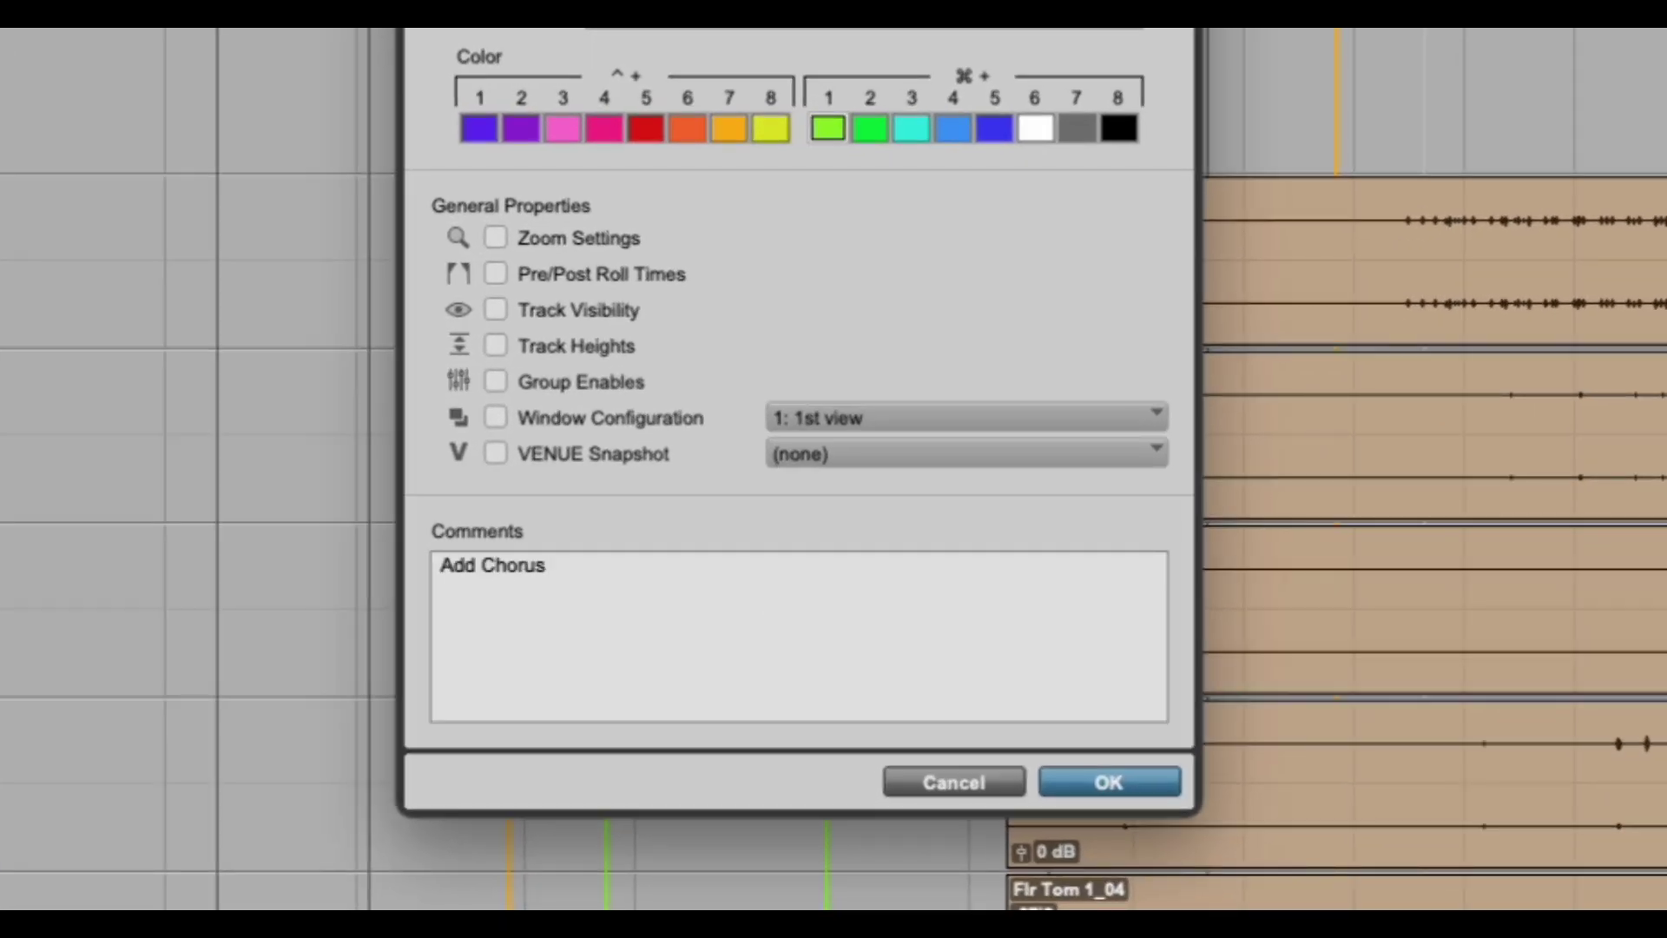
{"action": "left_click", "coordinate": [1129, 780]}
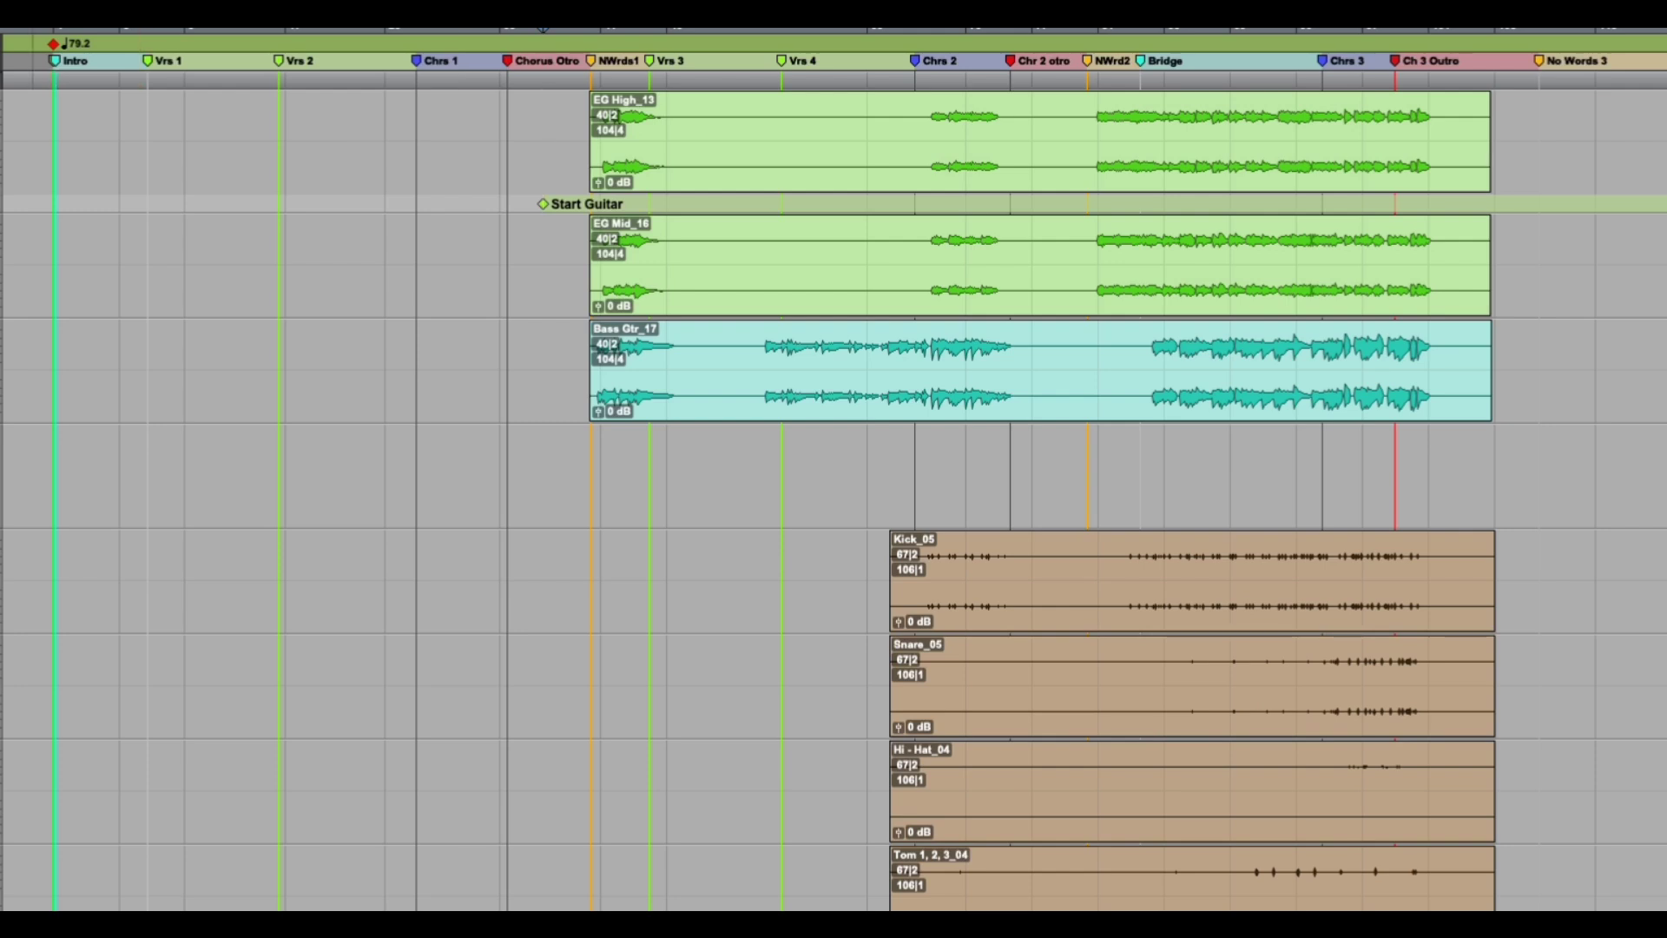
- Show the Markers 5 ruler and turn off the Ruler Lines marker display
{"action": "left_click", "coordinate": [152, 35]}
{"action": "mouse_move", "coordinate": [167, 105]}
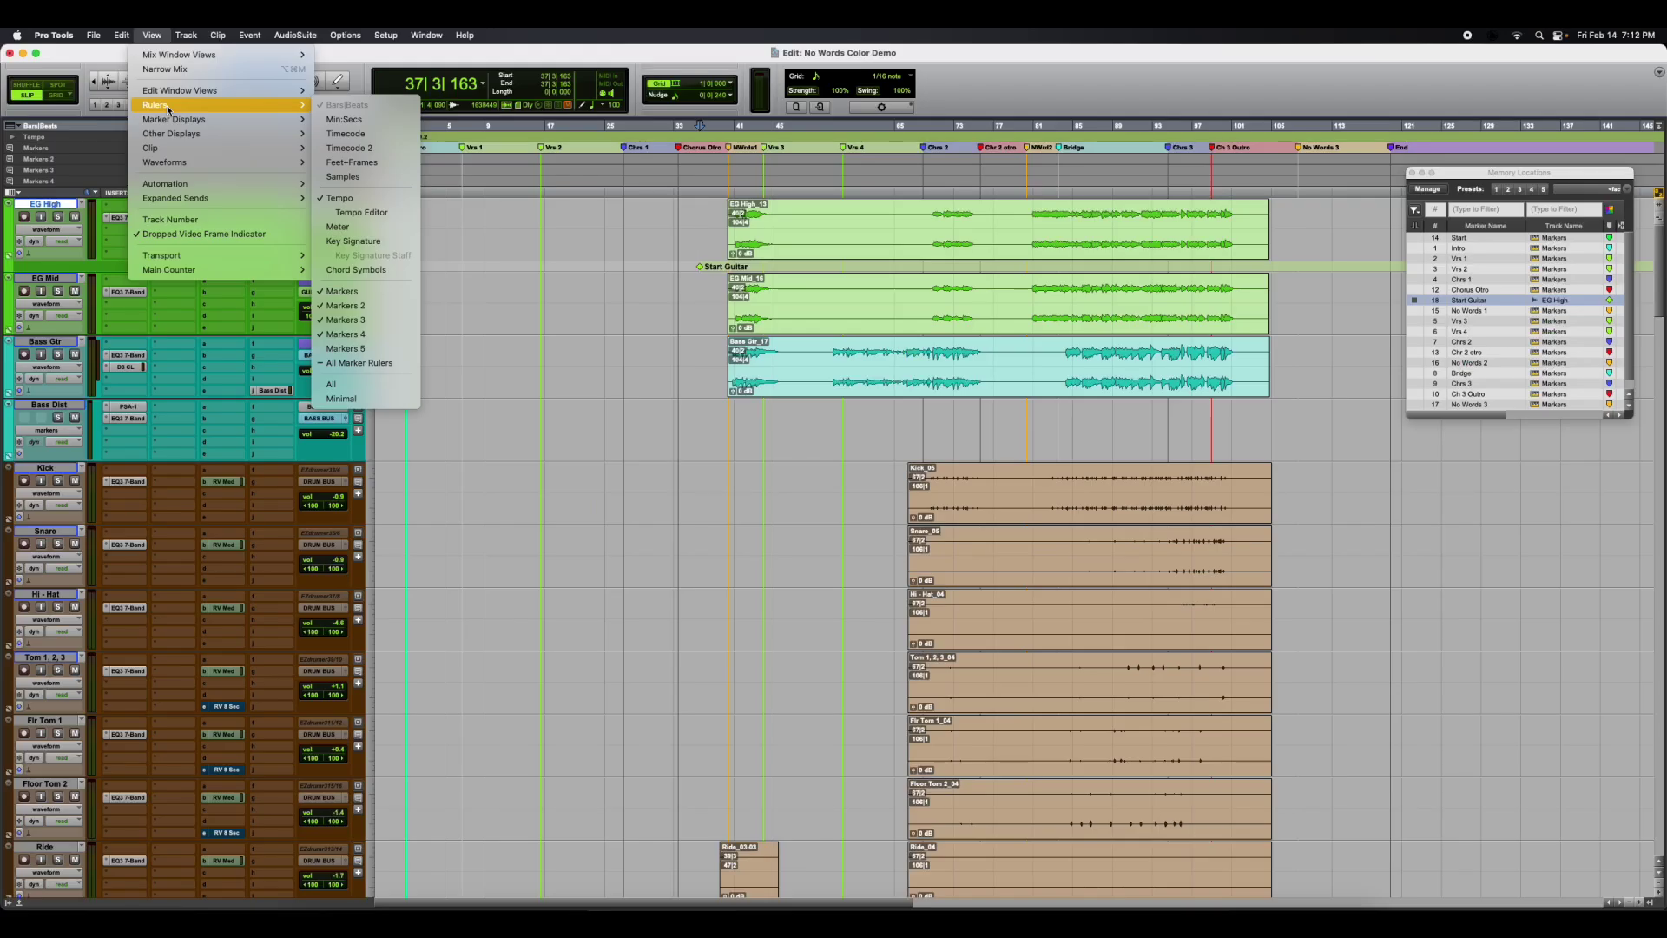
{"action": "left_click", "coordinate": [340, 348]}
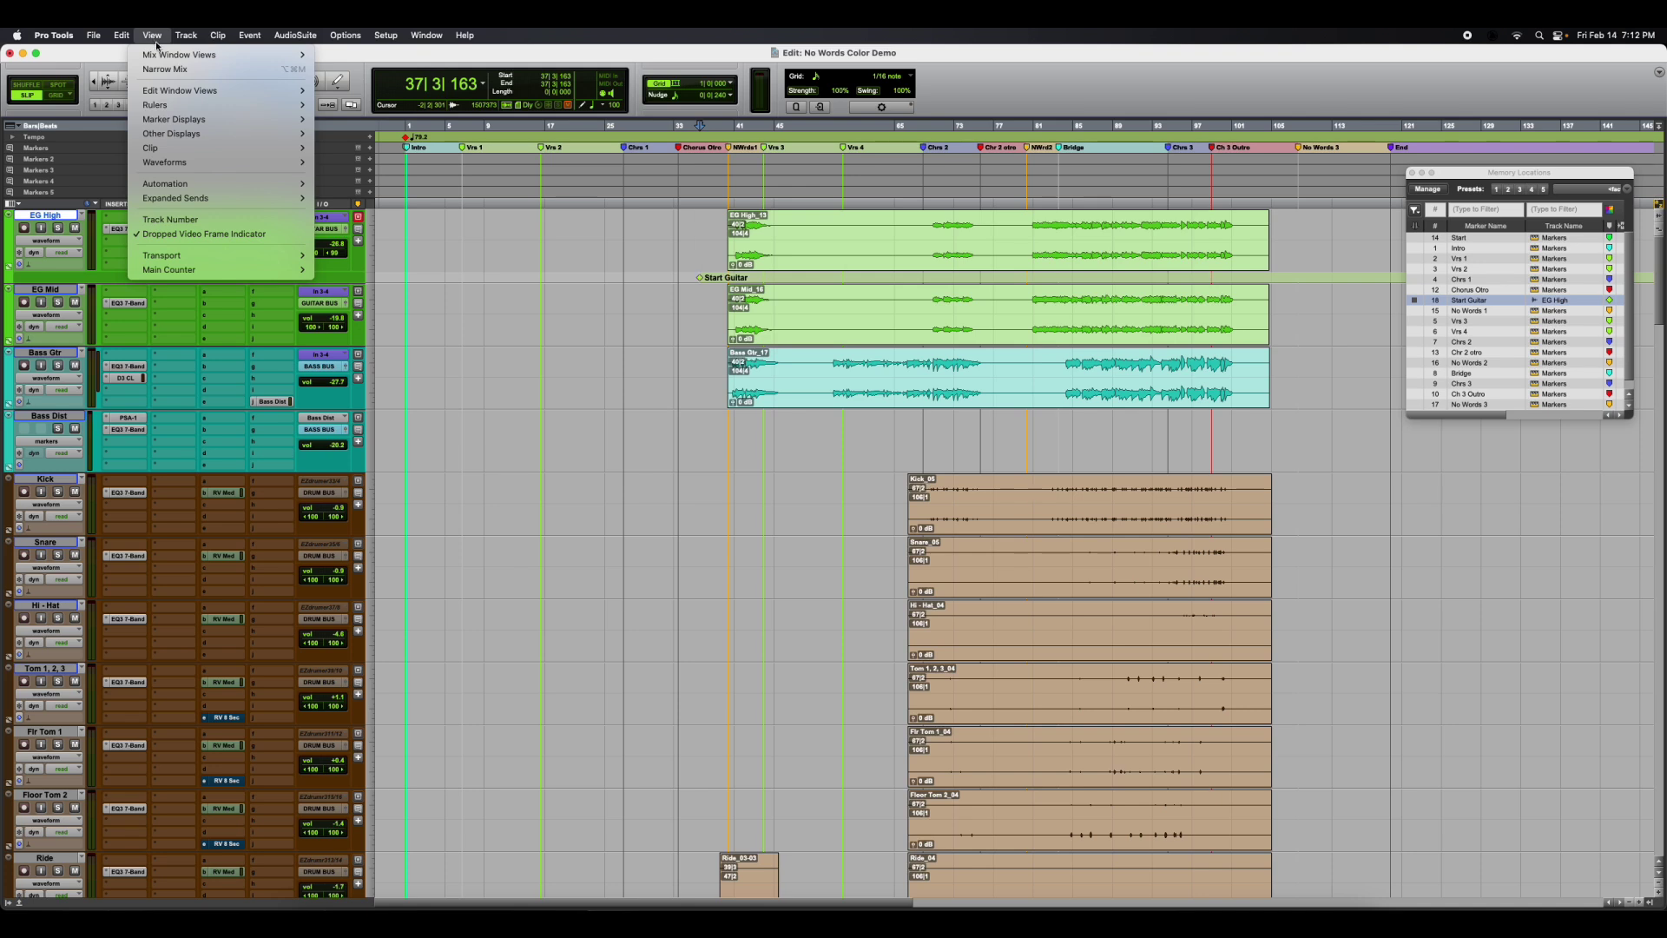
{"action": "mouse_move", "coordinate": [183, 121]}
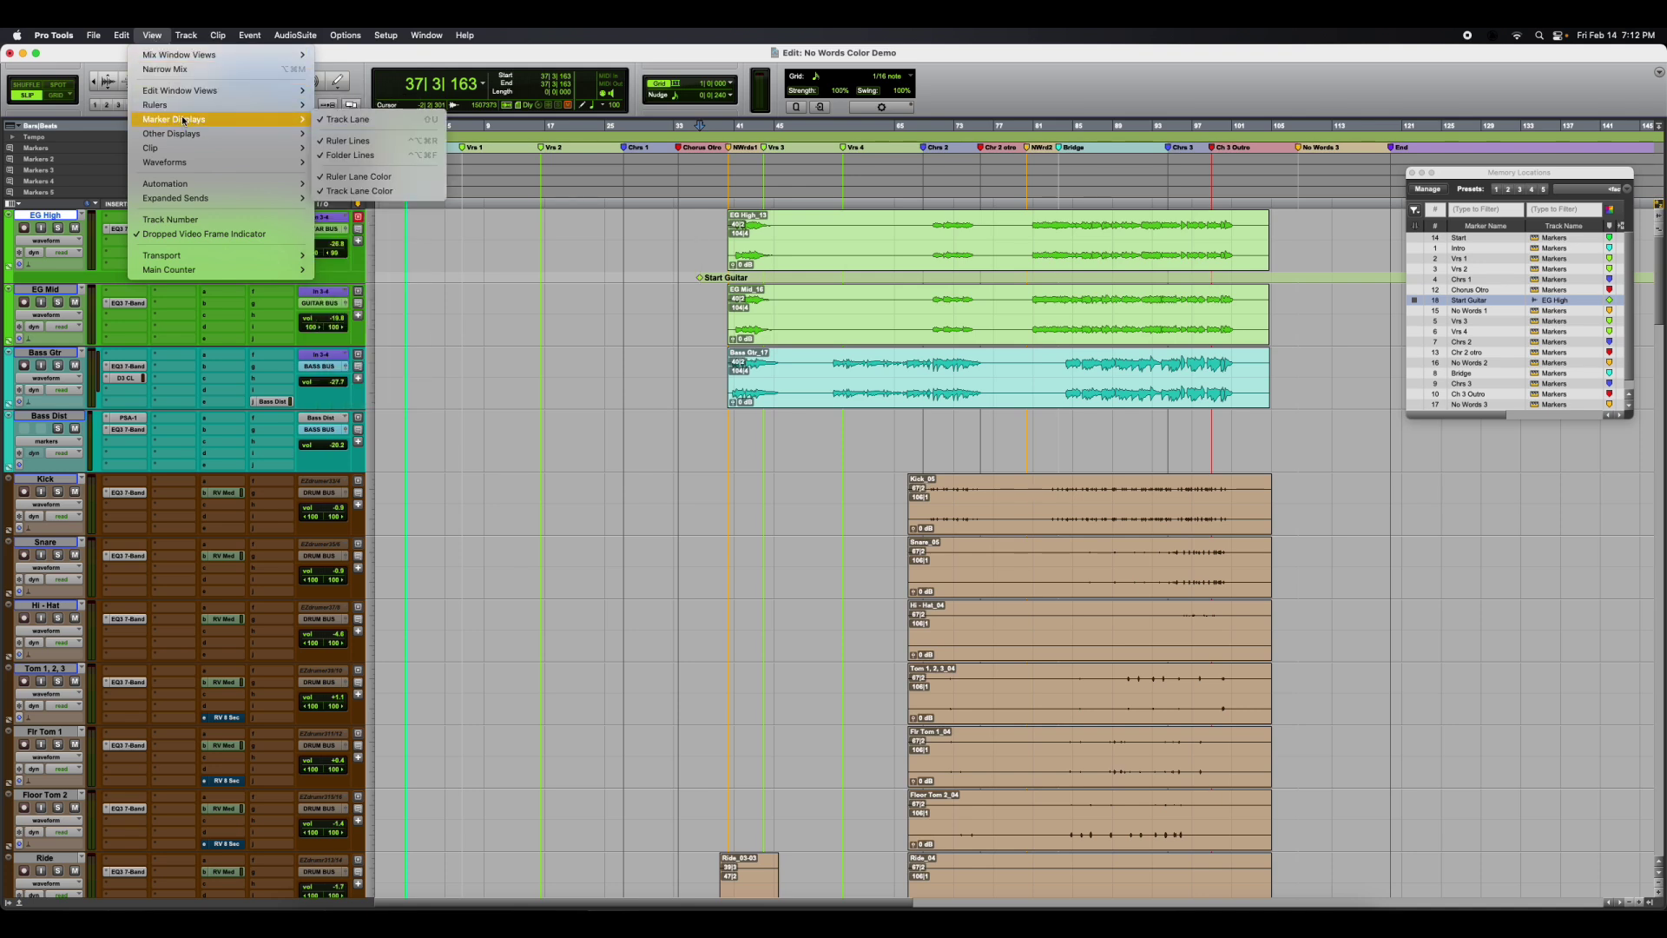
{"action": "left_click", "coordinate": [322, 140]}
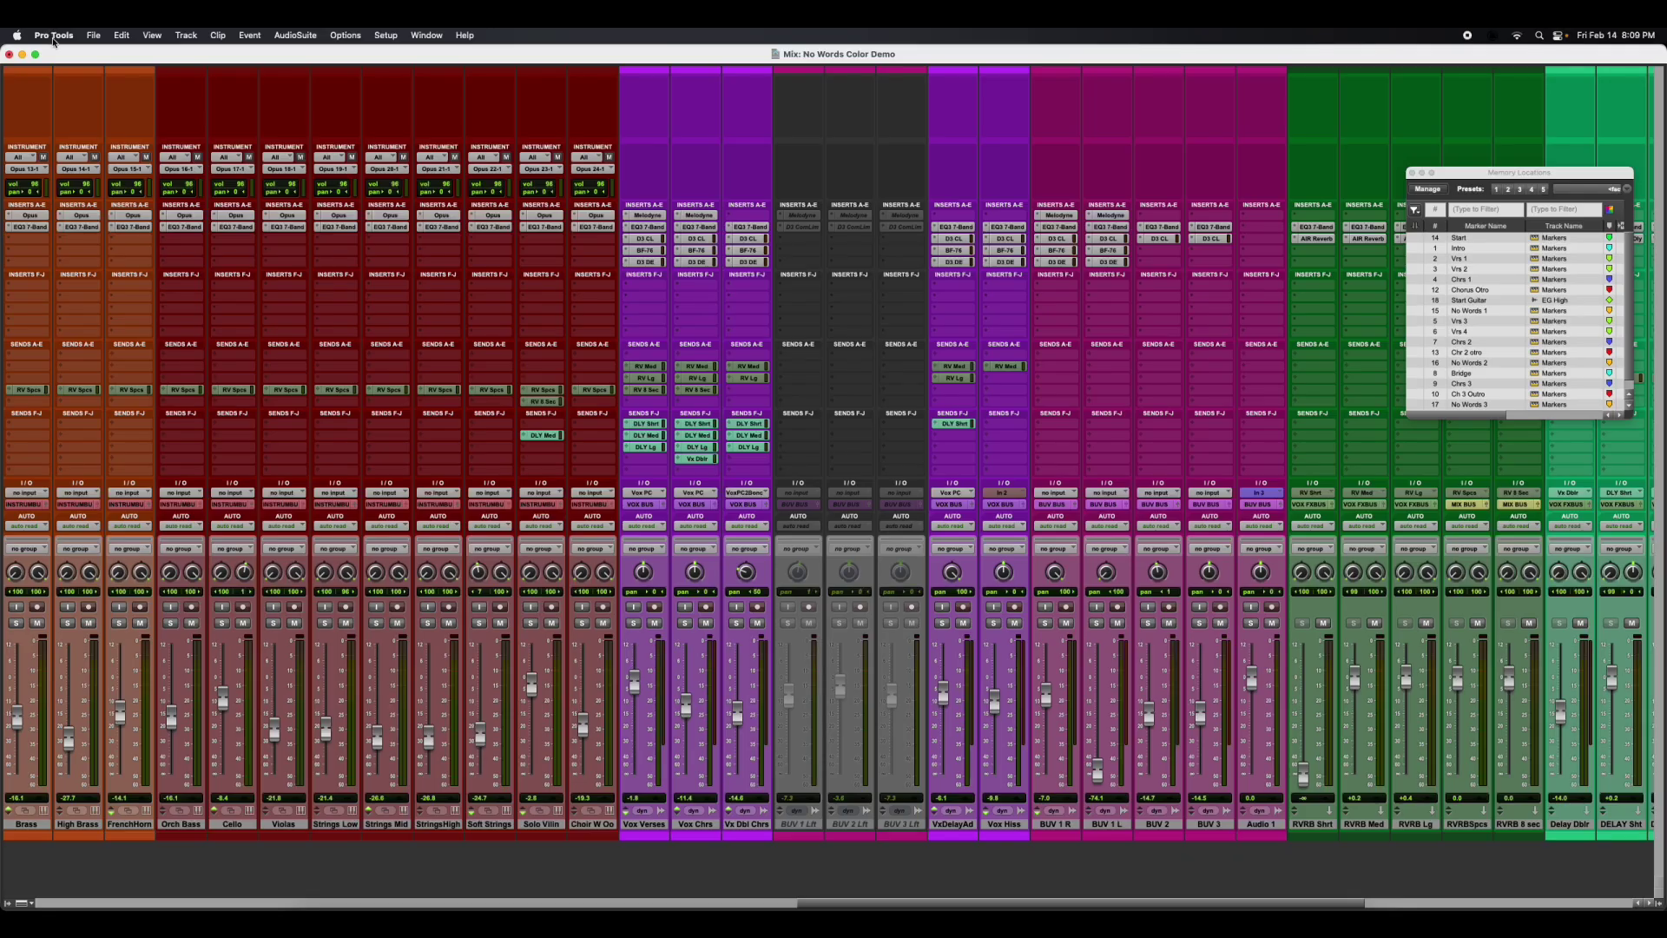
- Open the Pro Tools preferences and search the settings for "Mou"
{"action": "left_click", "coordinate": [54, 36]}
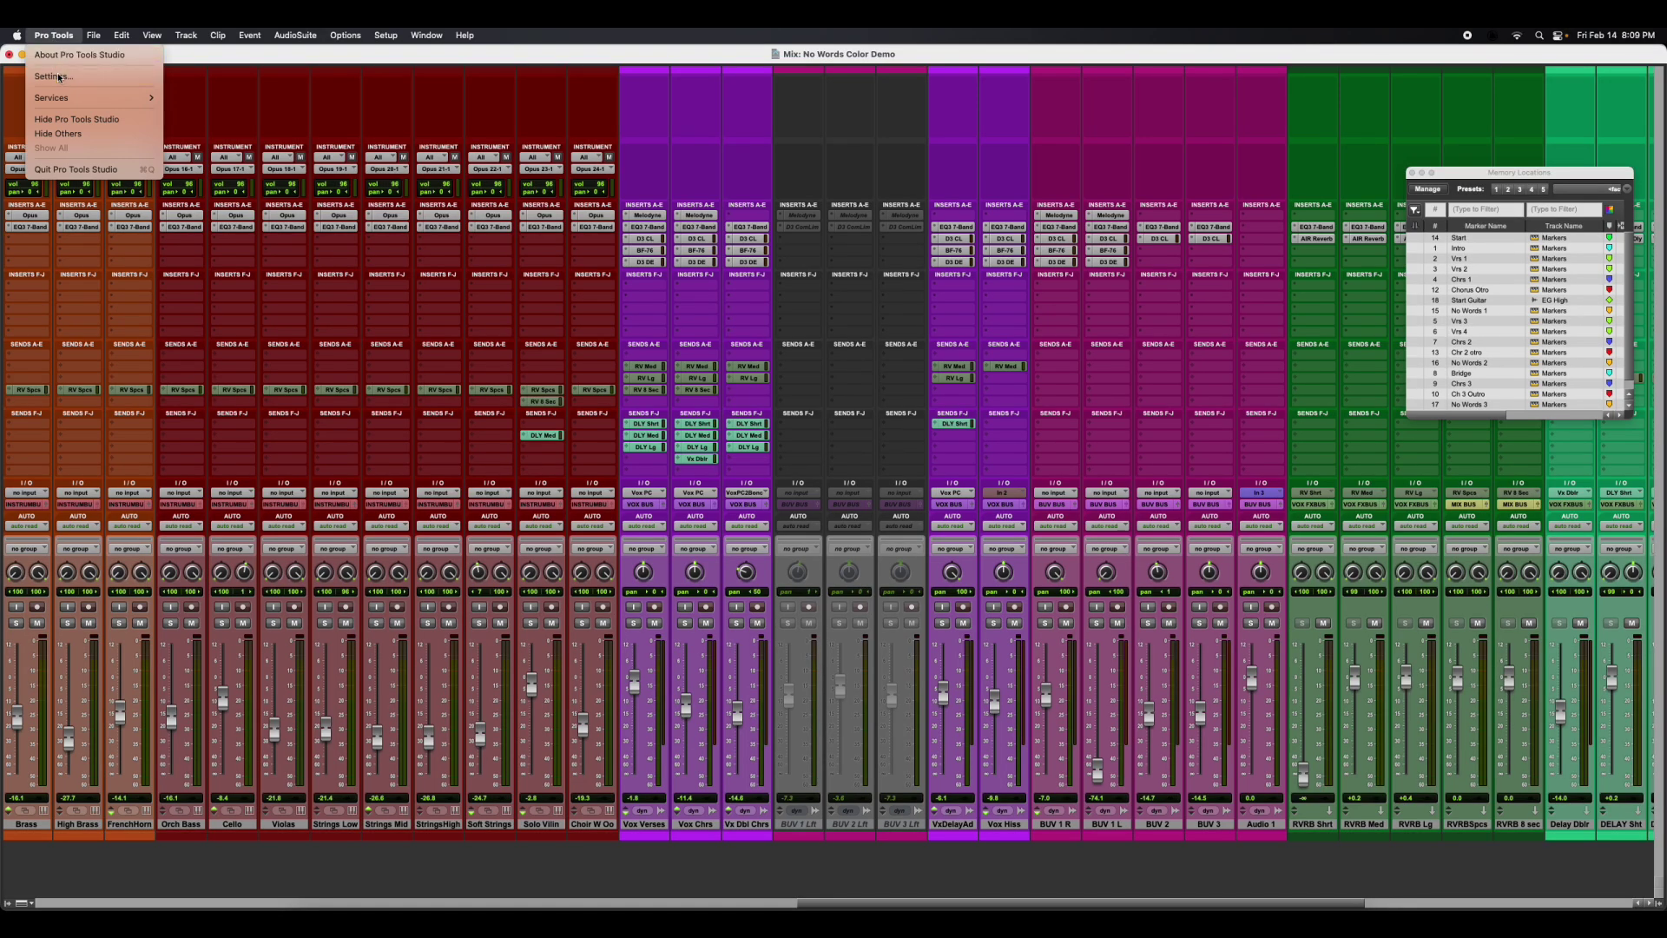
{"action": "left_click", "coordinate": [59, 77]}
{"action": "type", "text": "Mou"}
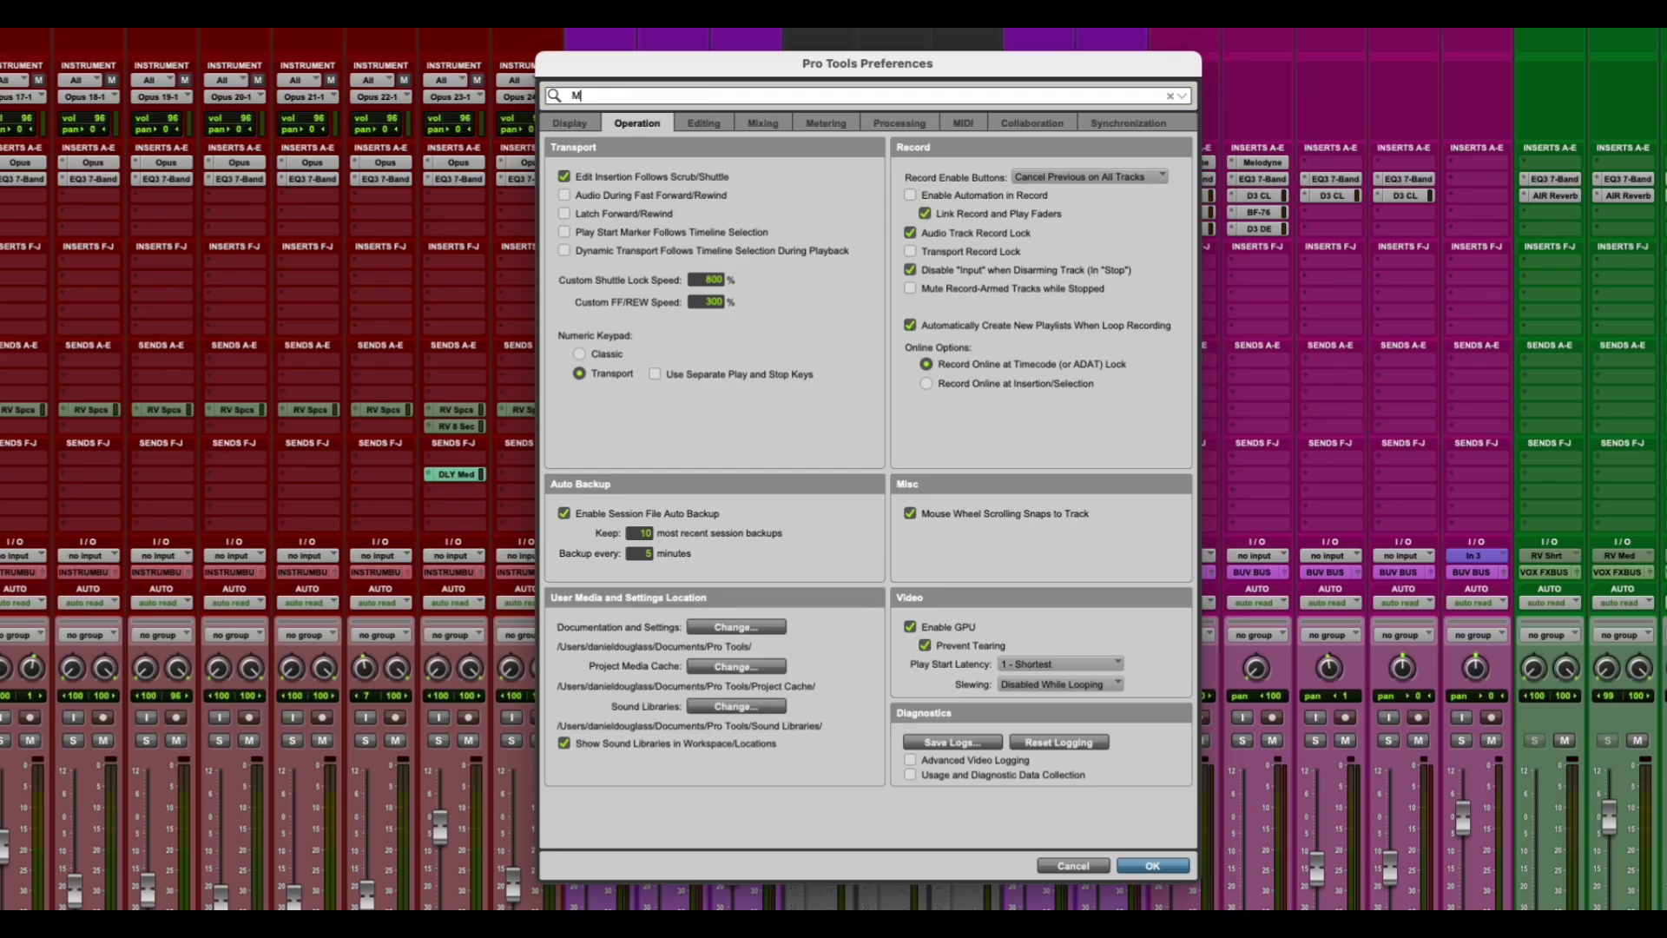